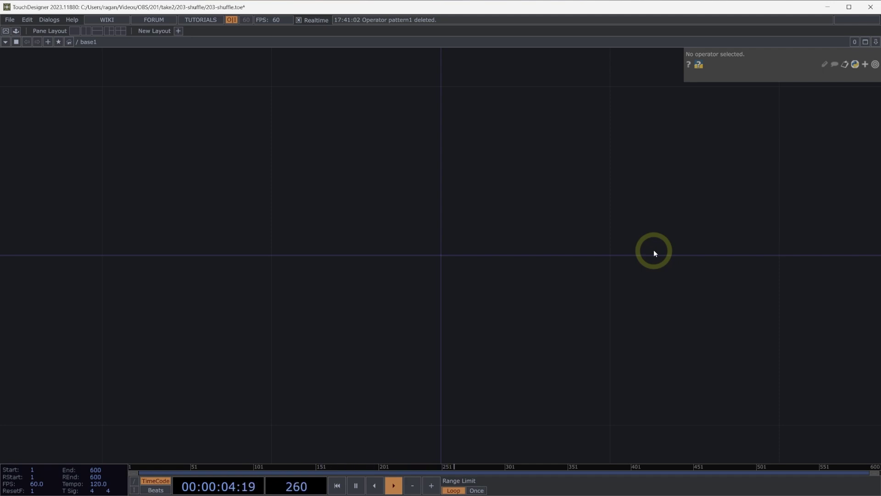
# Create a Pattern CHOP, pattern1, and position it in the network
pyautogui.doubleClick(471, 243)
pyautogui.write('pattern')
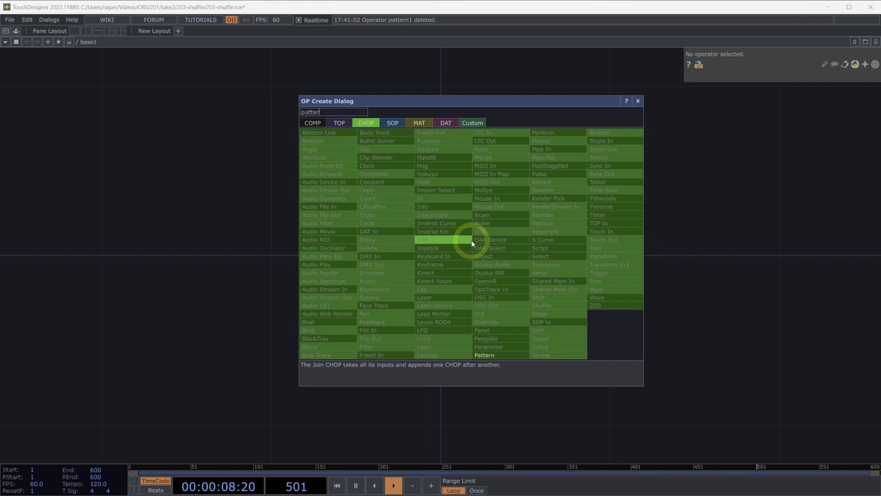
pyautogui.click(497, 353)
pyautogui.click(508, 215)
pyautogui.moveTo(437, 325); pyautogui.dragTo(238, 349)
pyautogui.moveTo(345, 253); pyautogui.dragTo(376, 221)
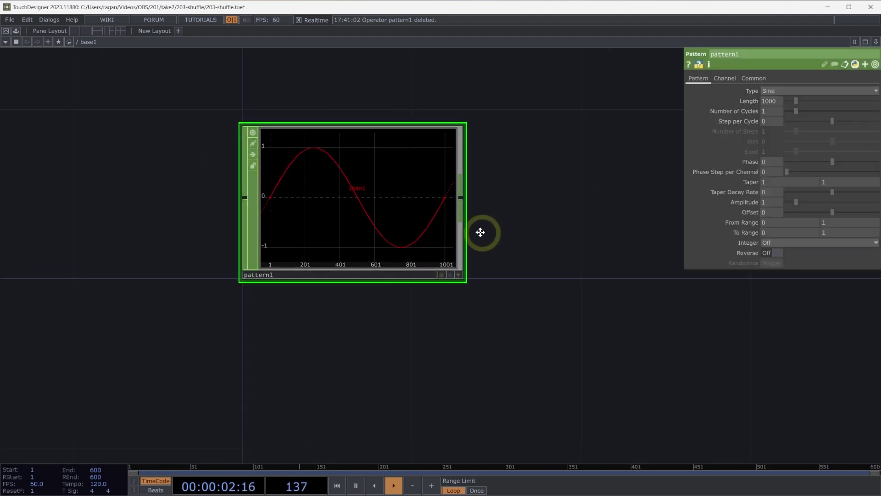
pyautogui.moveTo(480, 232); pyautogui.dragTo(383, 228)
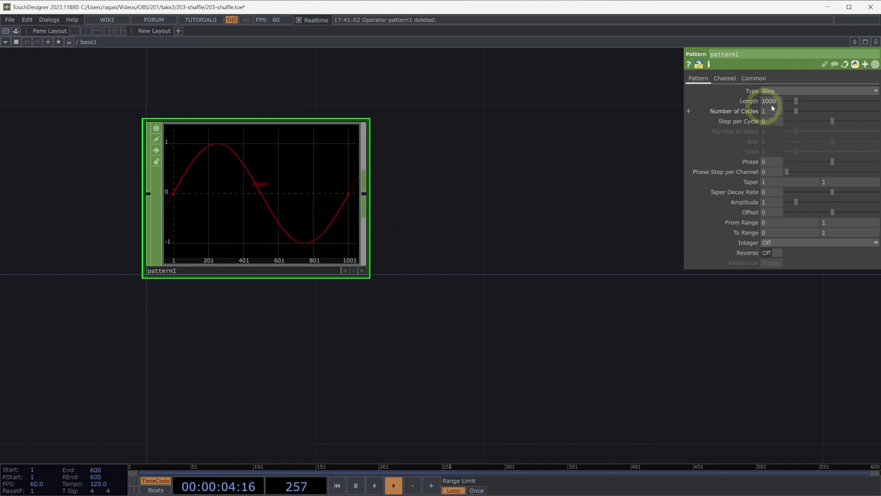
# Set pattern1's Length to 20 samples and activate its graph viewer
pyautogui.write('20')
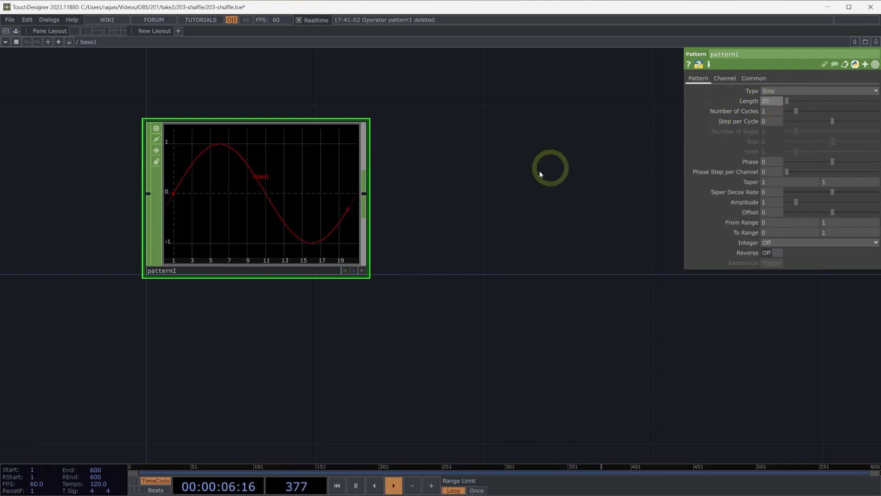
pyautogui.press('Return')
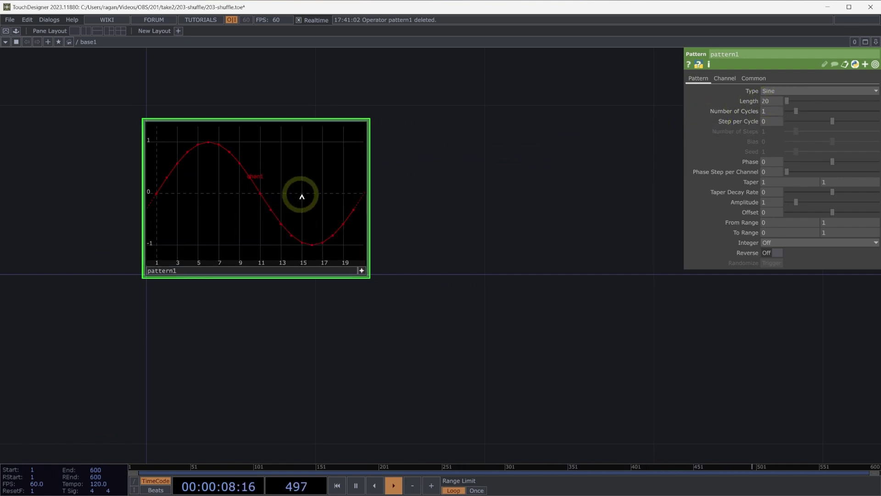
pyautogui.click(360, 270)
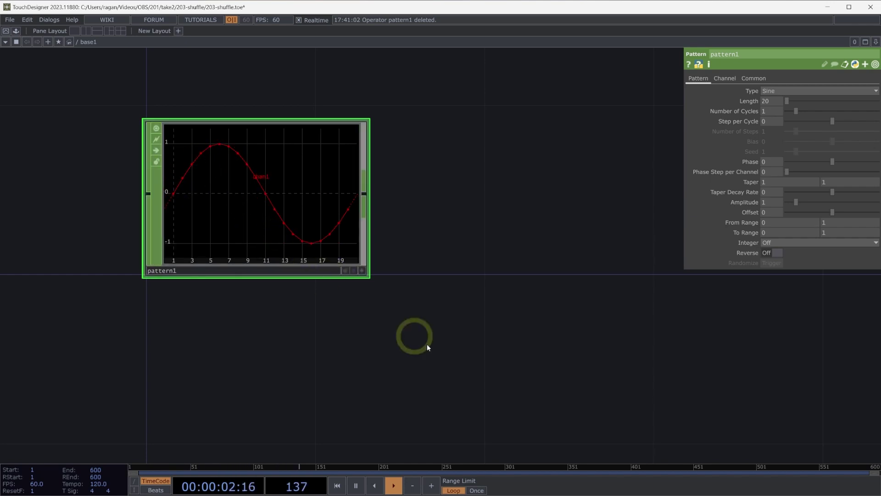
pyautogui.moveTo(427, 344); pyautogui.dragTo(330, 265)
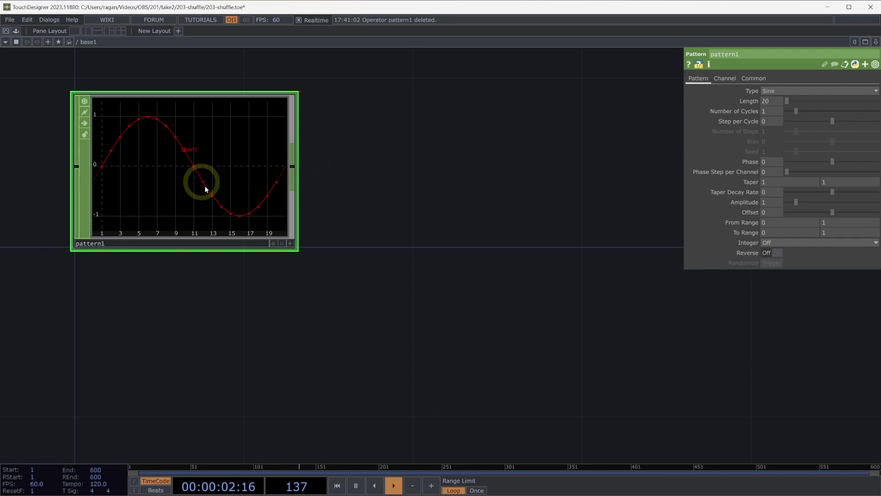
# Add a Shuffle CHOP, shuffle1, wired after pattern1 and level with it
pyautogui.rightClick(293, 167)
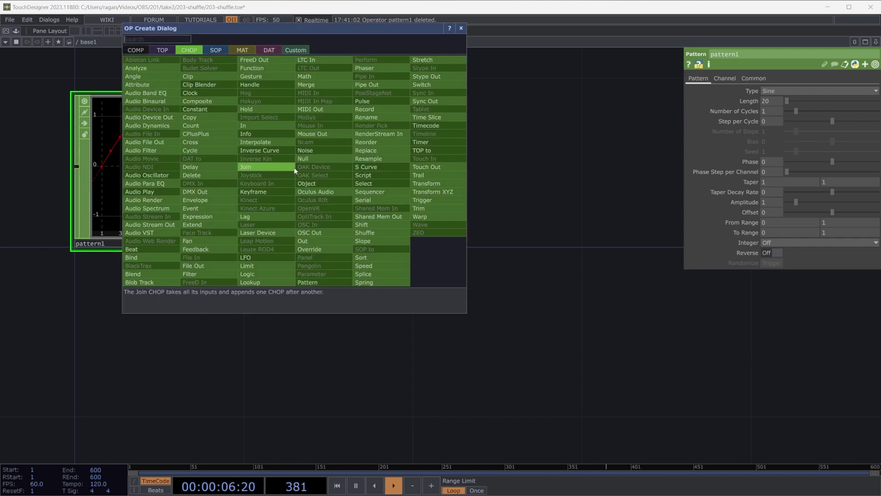
pyautogui.write('shfu')
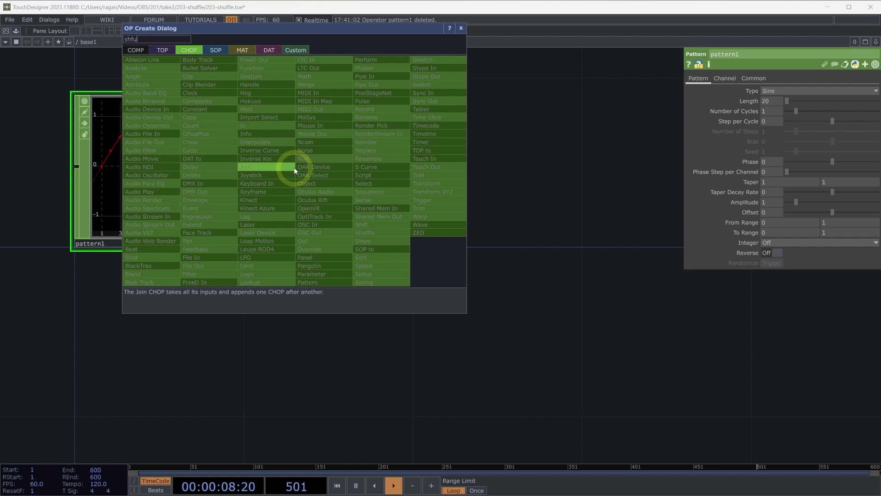
pyautogui.press('BackSpace')
pyautogui.press('BackSpace')
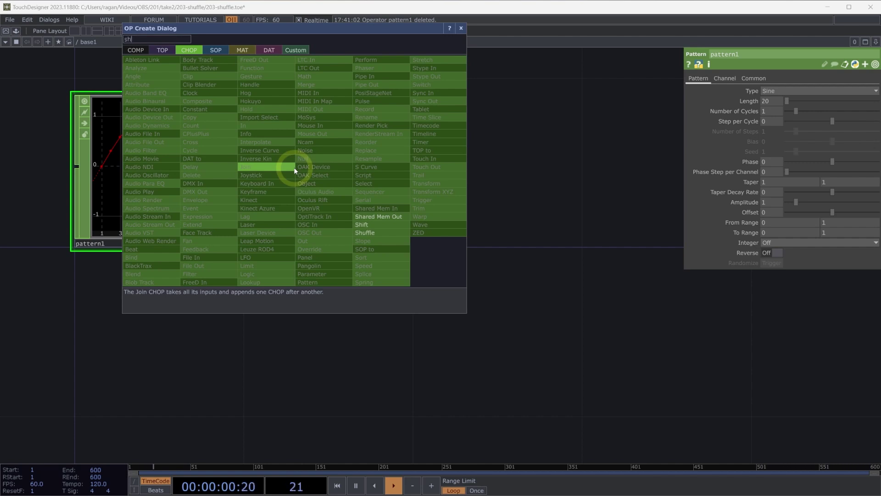
pyautogui.click(365, 233)
pyautogui.click(519, 173)
pyautogui.moveTo(519, 173); pyautogui.dragTo(518, 174)
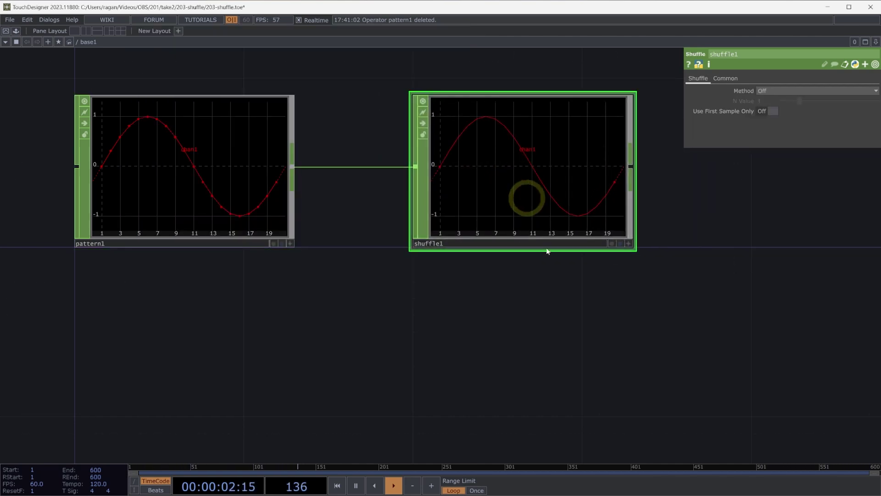
pyautogui.moveTo(683, 119); pyautogui.dragTo(664, 135)
# Set shuffle1's Method to Swap Channels and Samples
pyautogui.click(798, 90)
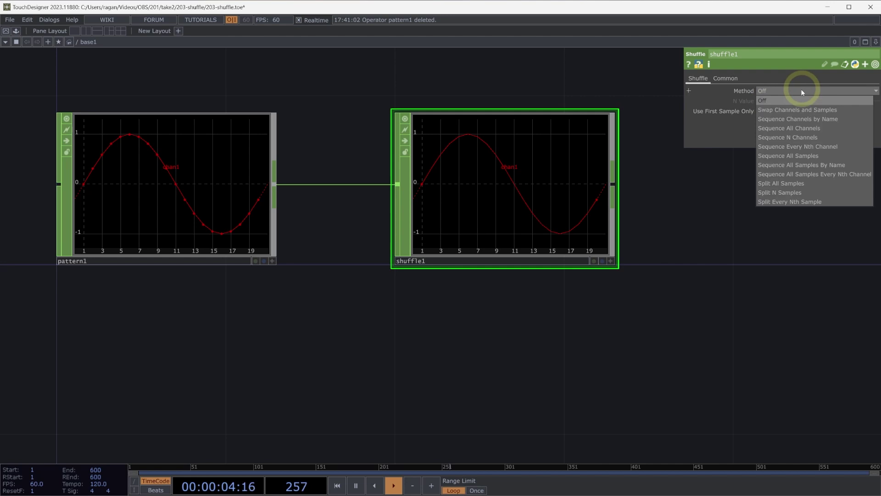
pyautogui.click(792, 109)
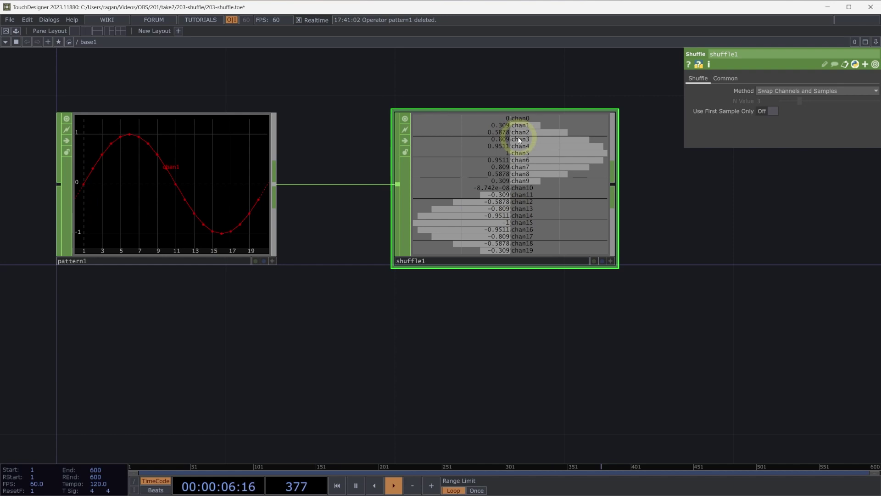
pyautogui.moveTo(748, 209); pyautogui.dragTo(544, 240)
pyautogui.scroll(2, 450, 248)
pyautogui.scroll(2, 450, 247)
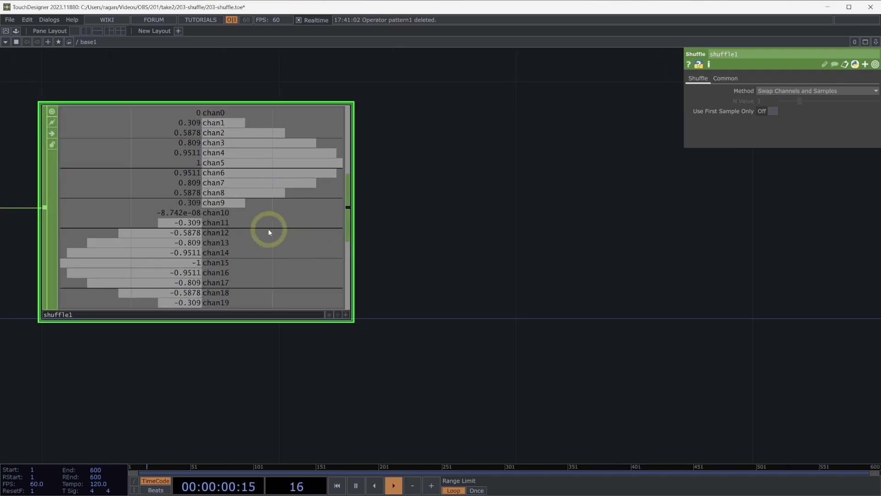
# Add a second Shuffle CHOP, shuffle2, wired after shuffle1
pyautogui.rightClick(348, 207)
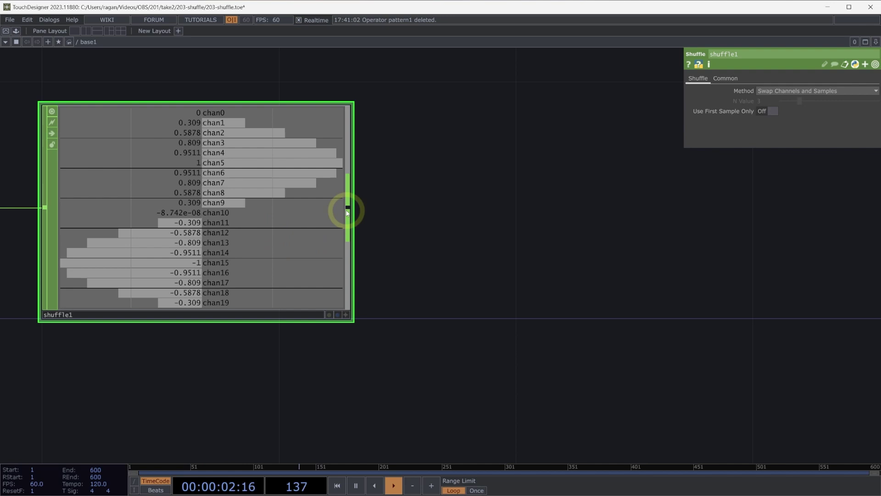
pyautogui.write('sh')
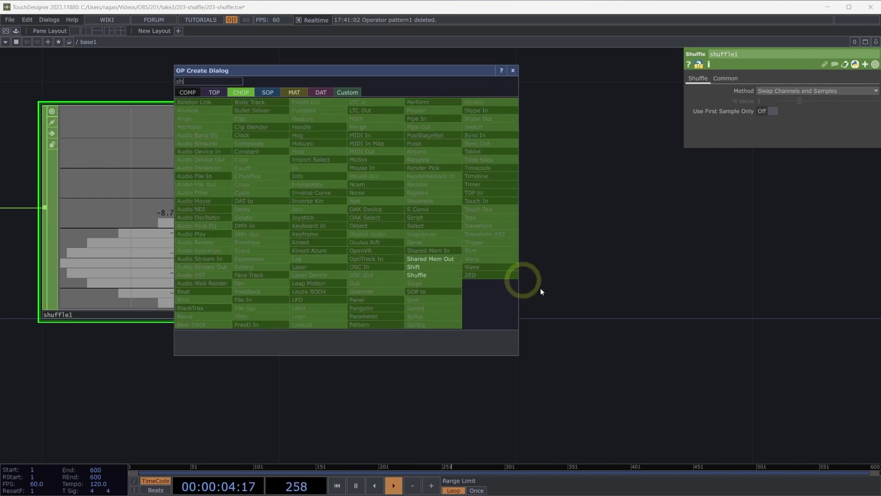
pyautogui.click(432, 276)
pyautogui.click(649, 232)
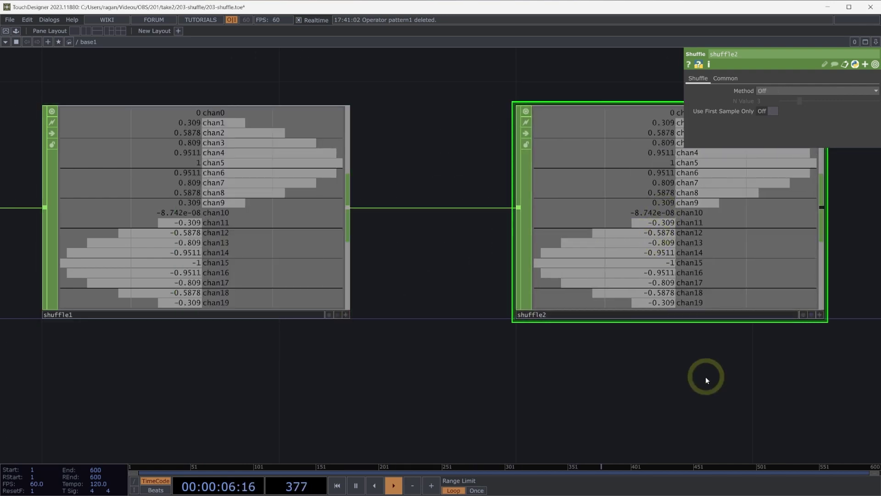
pyautogui.moveTo(706, 376); pyautogui.dragTo(566, 320)
pyautogui.scroll(-2, 566, 321)
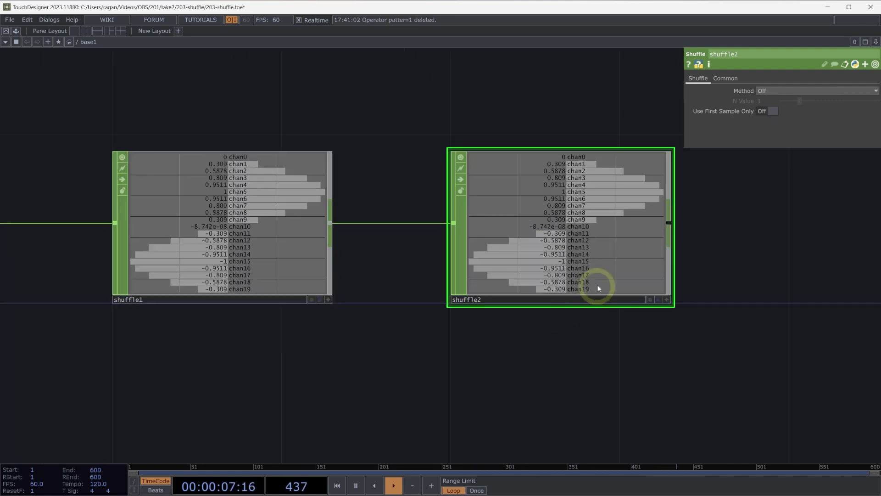
# Set shuffle2's Method to Swap Channels and Samples and activate its graph viewer
pyautogui.click(780, 91)
pyautogui.click(782, 110)
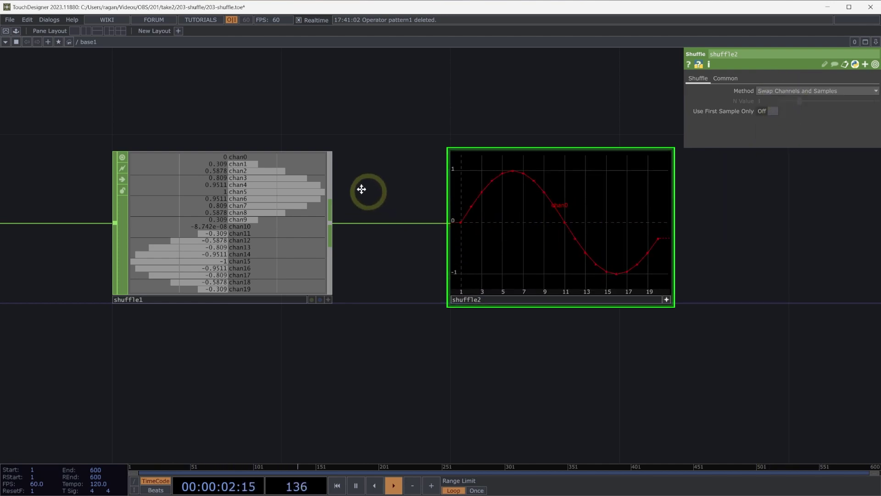
pyautogui.moveTo(361, 189); pyautogui.dragTo(333, 181)
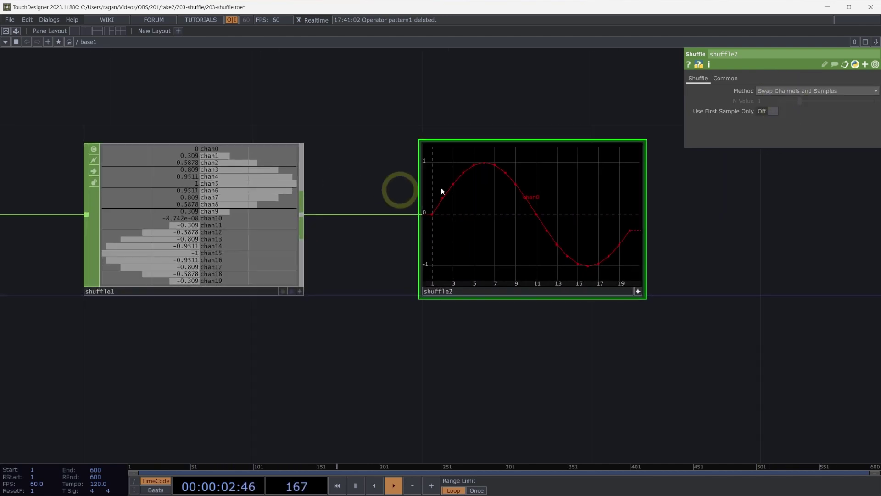
pyautogui.click(638, 290)
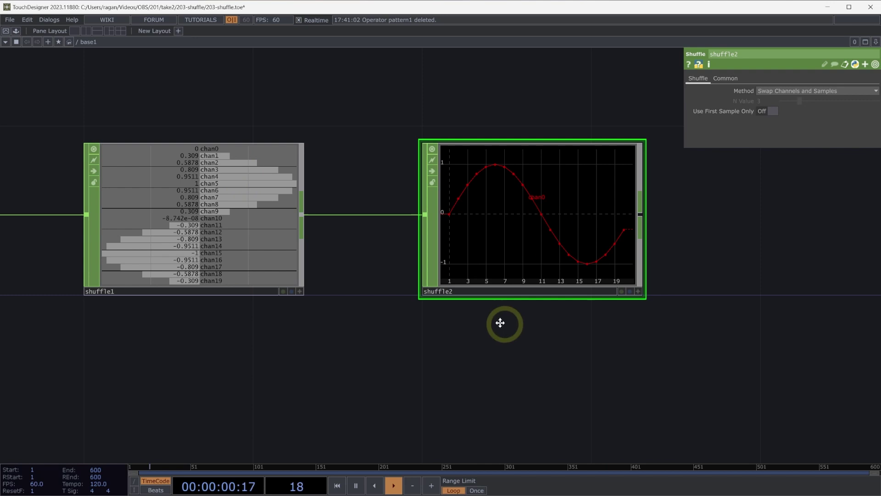
pyautogui.moveTo(500, 320); pyautogui.dragTo(485, 299)
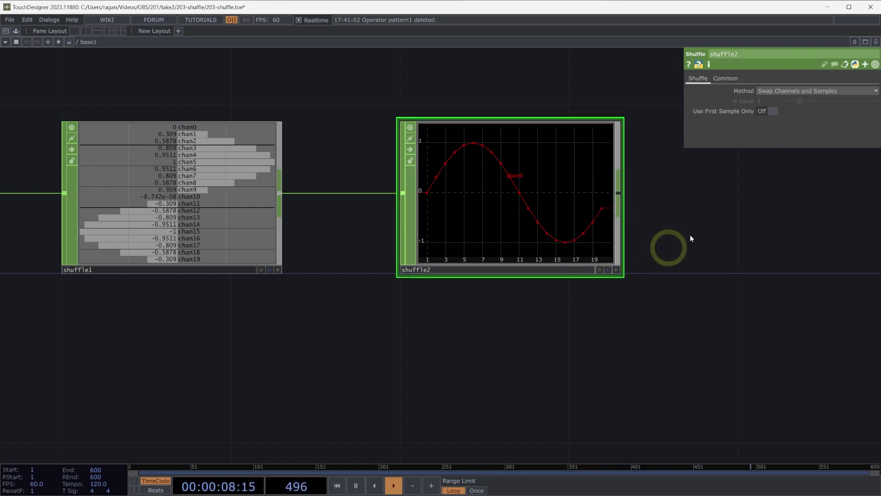
# Paste a copy of shuffle2 as shuffle3 off shuffle1, set to Sequence N Channels with N Value 10
pyautogui.hotkey('ctrl', 'c')
pyautogui.hotkey('ctrl', 'v')
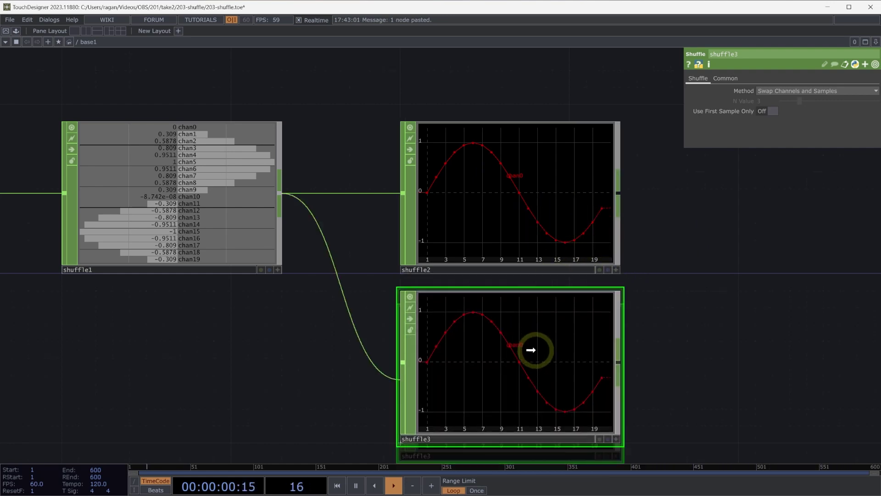
pyautogui.moveTo(332, 411); pyautogui.dragTo(326, 384)
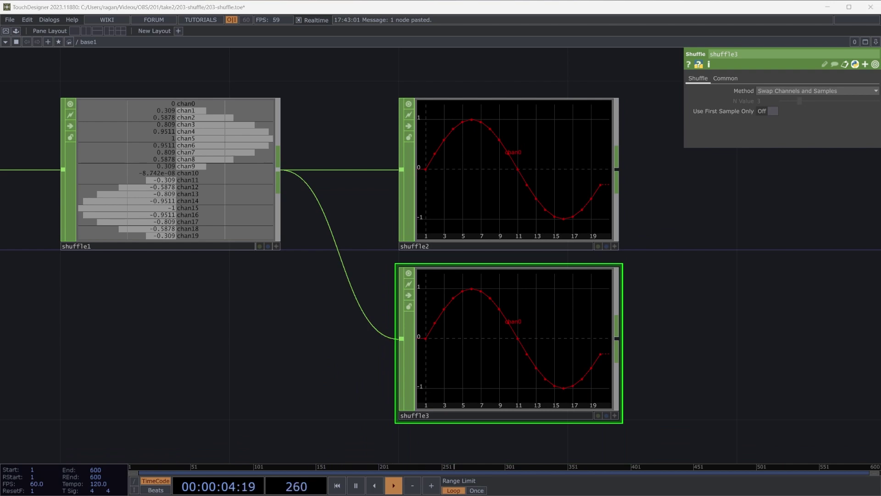
pyautogui.click(792, 95)
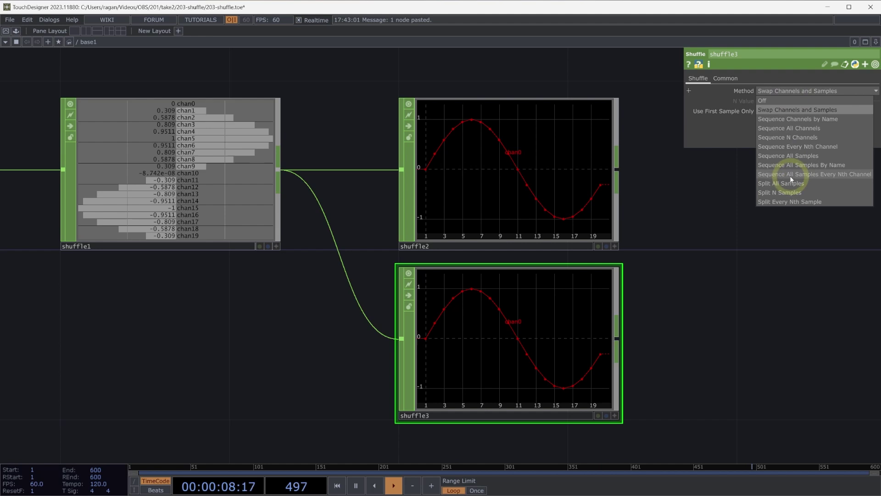
pyautogui.click(806, 137)
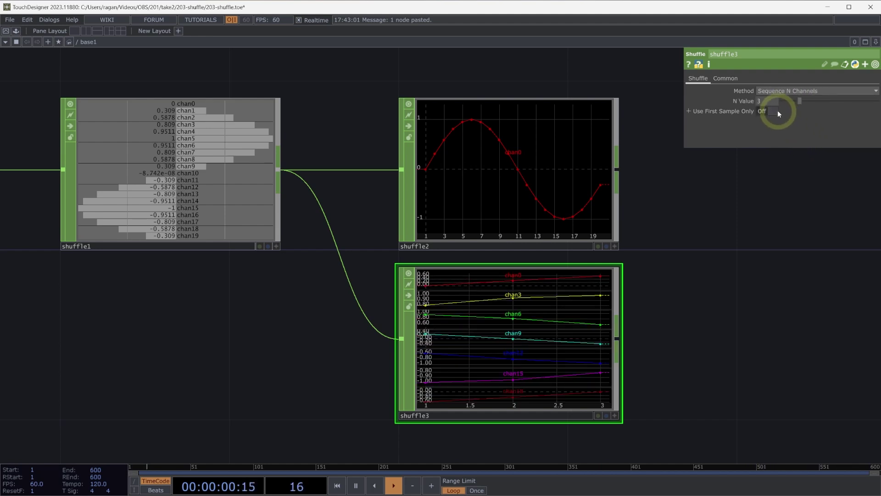
pyautogui.moveTo(777, 103); pyautogui.dragTo(717, 112)
pyautogui.write('10')
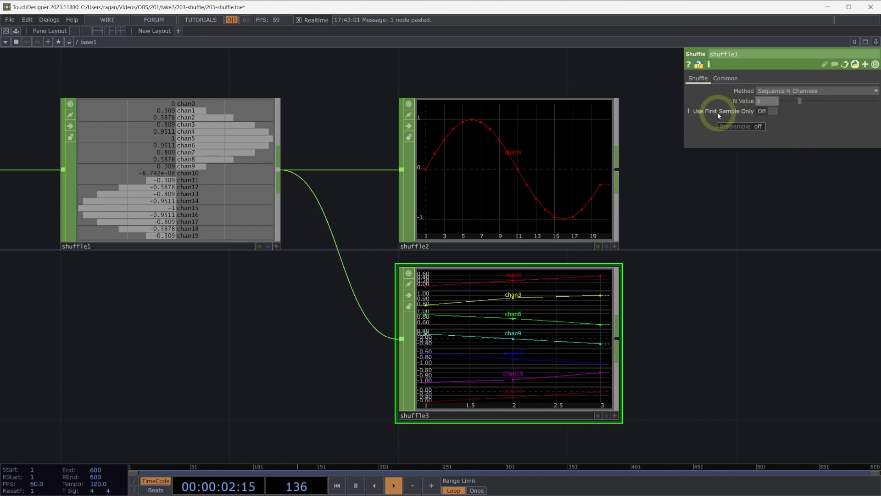
pyautogui.press('Return')
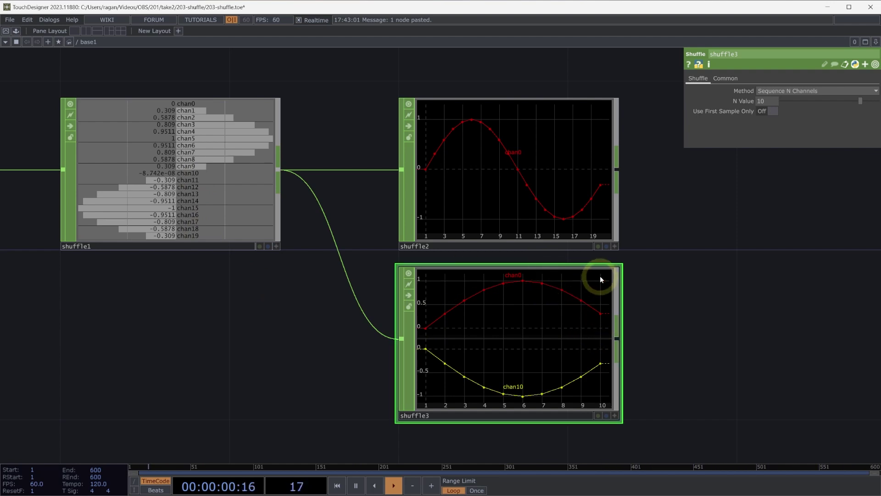
# Create a new Pattern CHOP, pattern2, in empty space beside the shuffles
pyautogui.moveTo(726, 261); pyautogui.dragTo(275, 268)
pyautogui.scroll(-4, 276, 267)
pyautogui.scroll(1, 433, 285)
pyautogui.moveTo(415, 266); pyautogui.dragTo(273, 259)
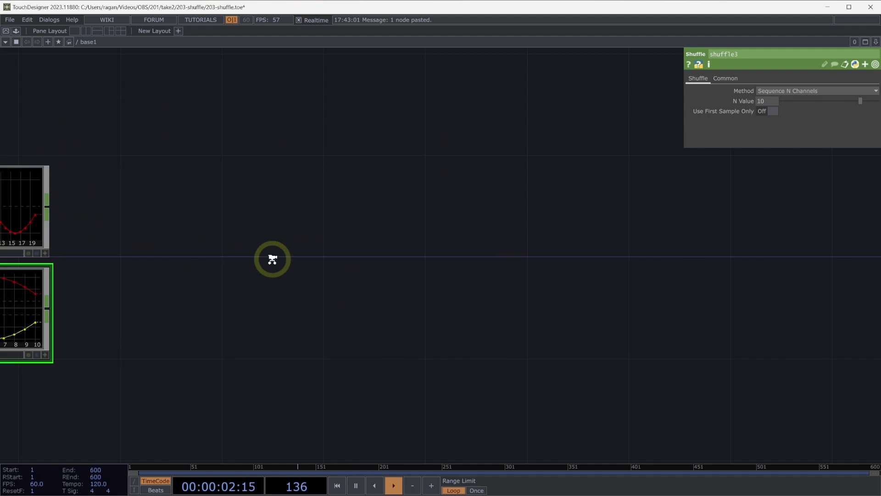
pyautogui.scroll(2, 392, 238)
pyautogui.press('Tab')
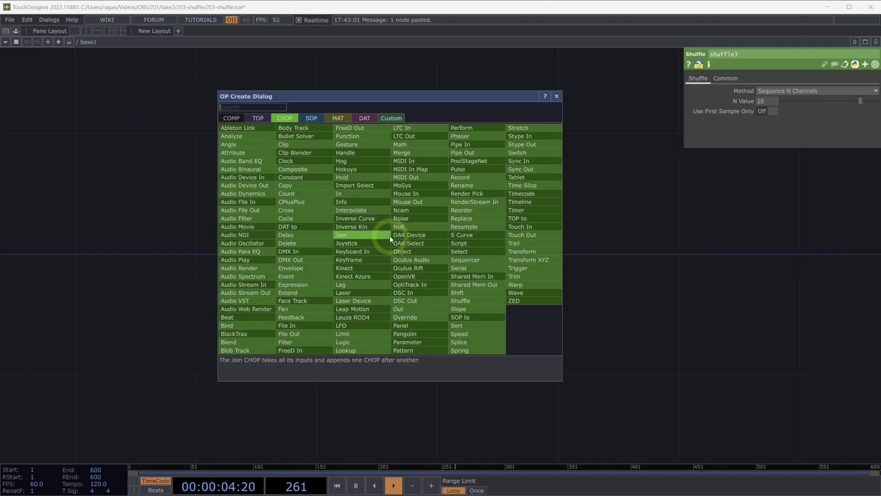
pyautogui.write('pat')
pyautogui.click(417, 351)
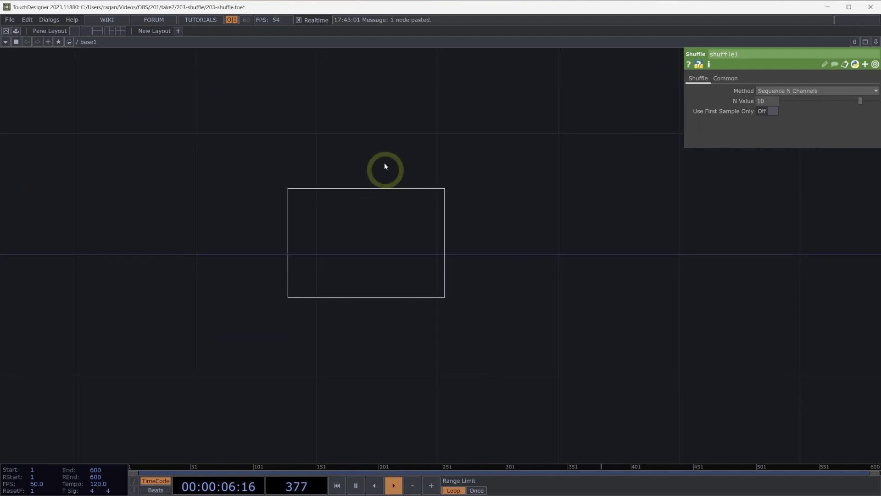
pyautogui.click(400, 197)
pyautogui.moveTo(415, 319); pyautogui.dragTo(295, 206)
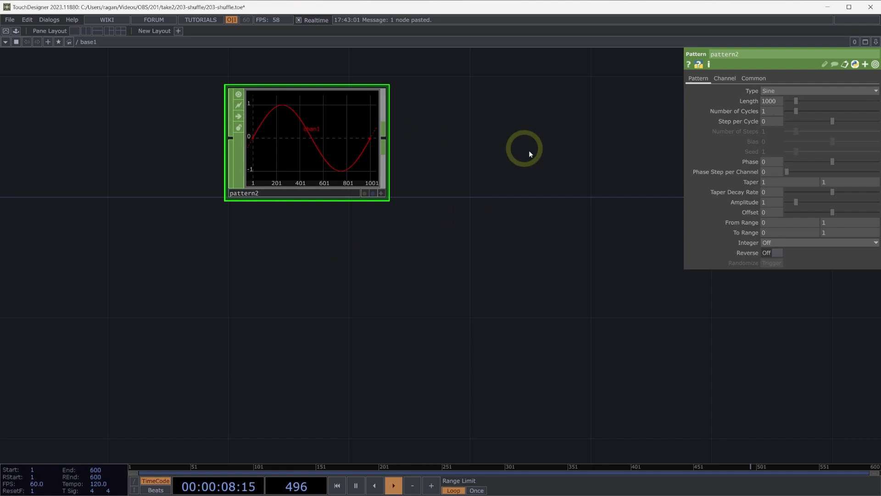
# Set pattern2's Length to 20 and its channel name to ty
pyautogui.click(771, 101)
pyautogui.write('20')
pyautogui.press('Return')
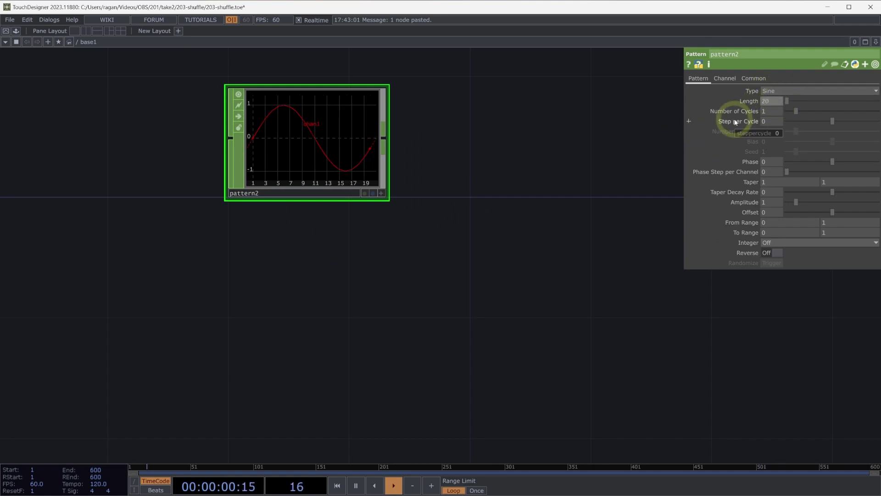
pyautogui.click(722, 82)
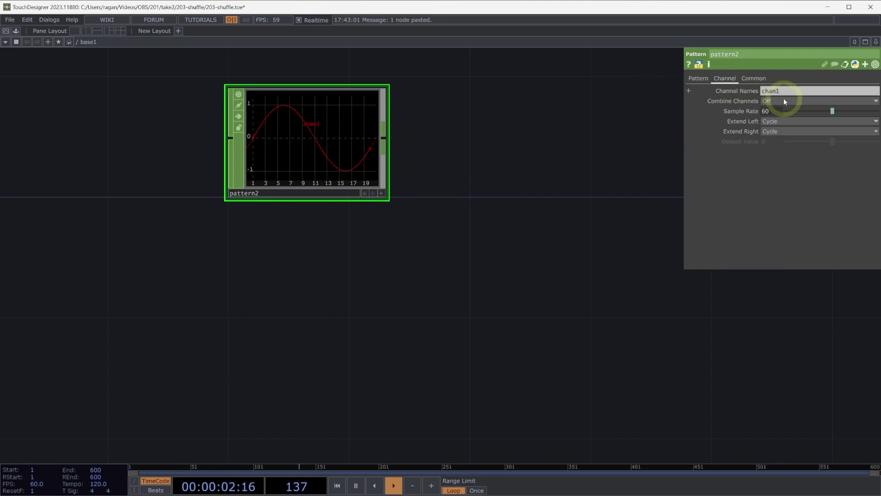
pyautogui.click(783, 94)
pyautogui.write('ty')
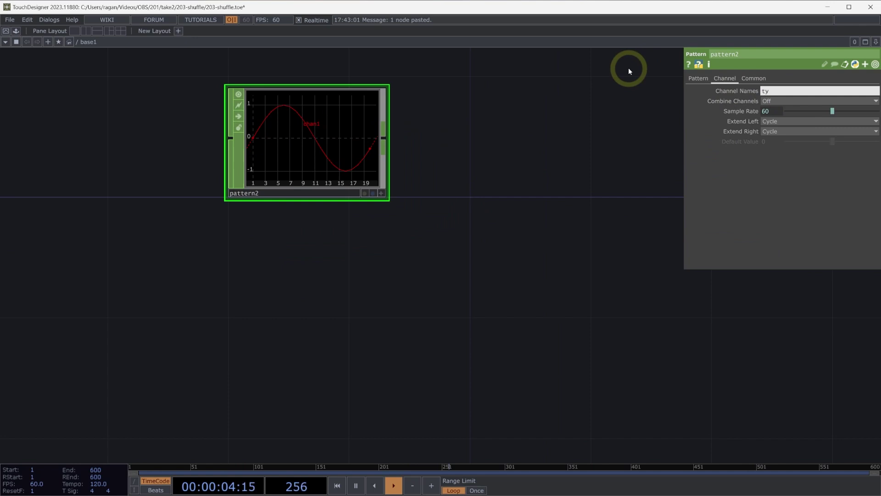
pyautogui.click(381, 193)
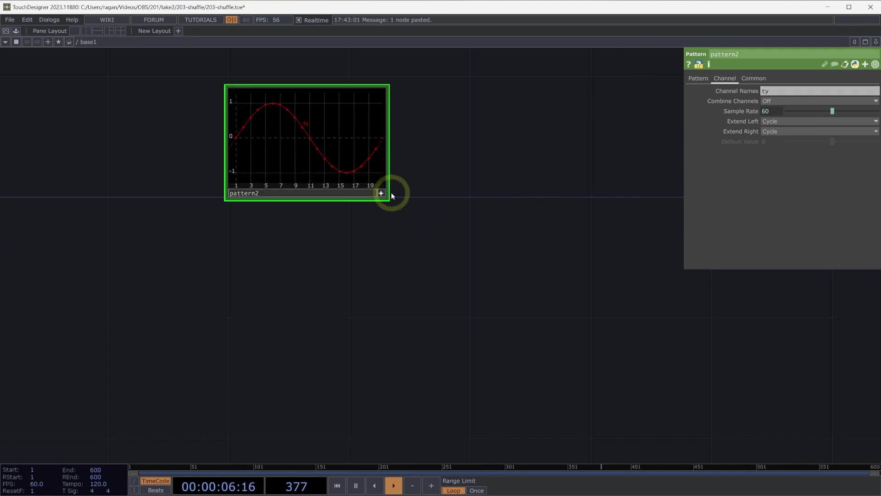
# Duplicate pattern2 as pattern3 below it and rename its channel to tx
pyautogui.hotkey('ctrl', 'c')
pyautogui.hotkey('ctrl', 'v')
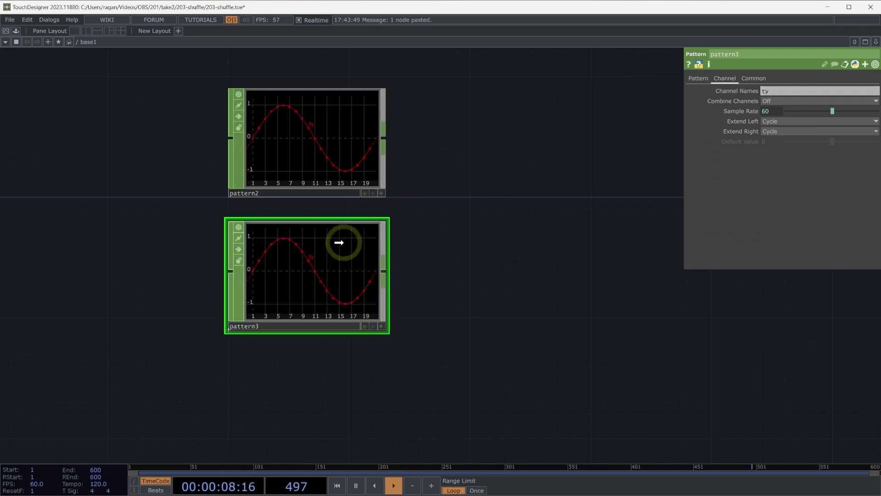
pyautogui.click(351, 239)
pyautogui.click(774, 91)
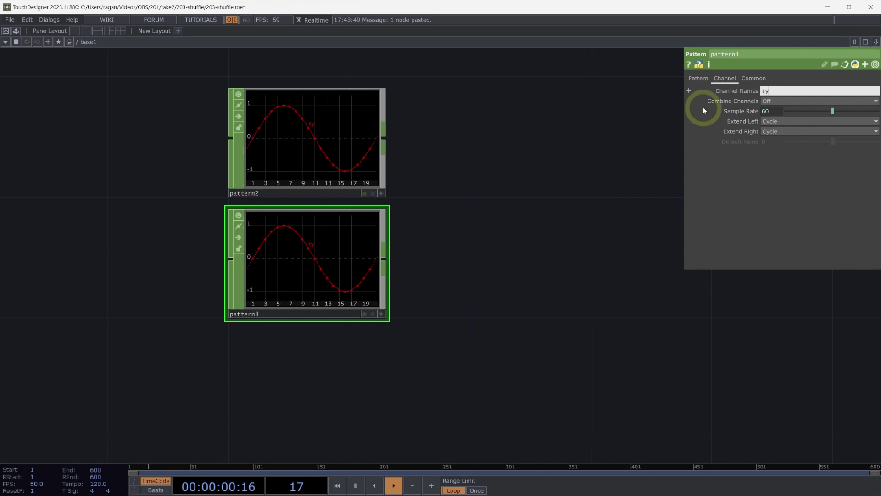
pyautogui.press('BackSpace')
pyautogui.write('x')
pyautogui.moveTo(544, 185); pyautogui.dragTo(490, 202)
pyautogui.press('Tab')
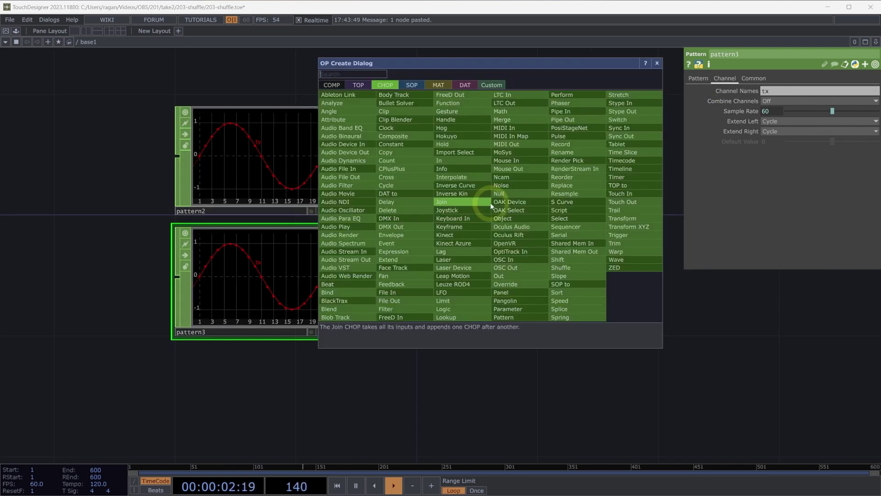
# Add a Merge CHOP, merge1, and wire pattern2 and pattern3 into it
pyautogui.write('merge')
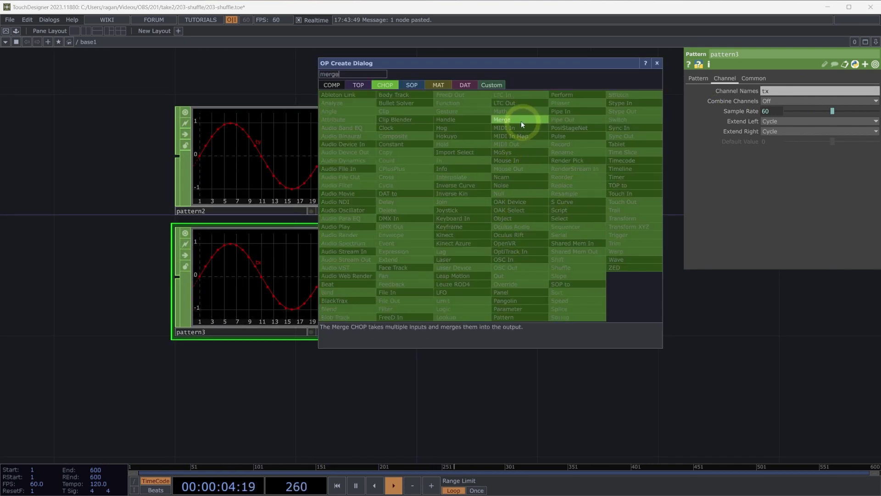
pyautogui.click(521, 120)
pyautogui.moveTo(517, 142); pyautogui.dragTo(493, 155)
pyautogui.click(316, 163)
pyautogui.keyDown('shift'); pyautogui.click(319, 277); pyautogui.keyUp('shift')
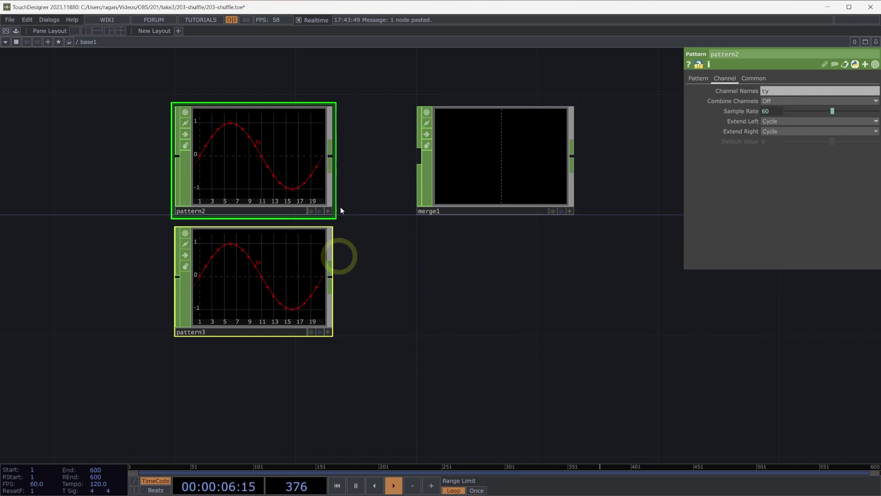
pyautogui.moveTo(330, 158); pyautogui.dragTo(418, 155)
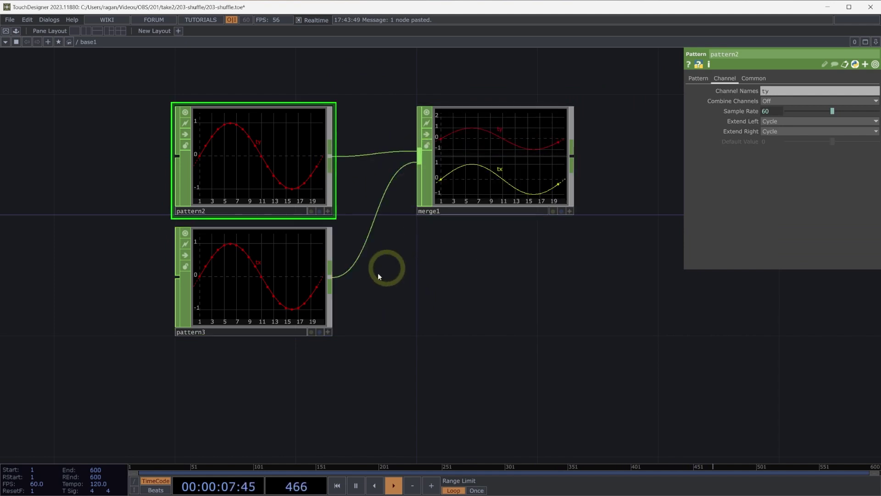
# Change pattern3's Type to Ramp
pyautogui.click(287, 273)
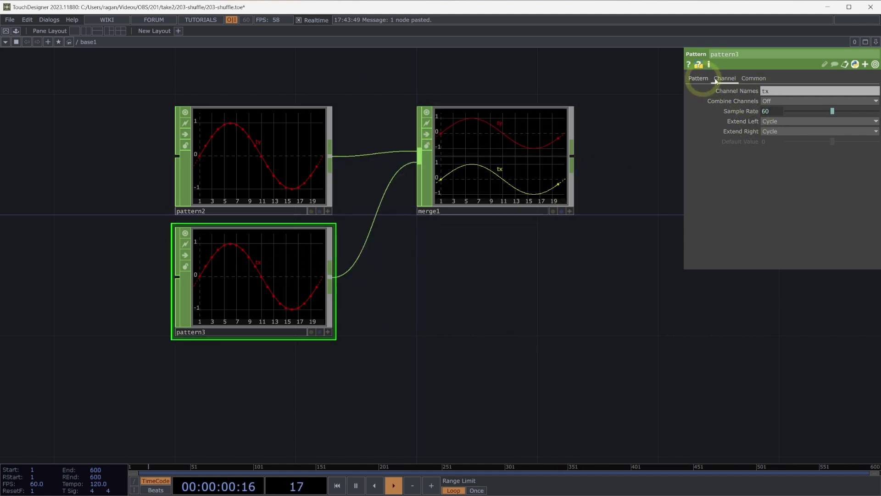
pyautogui.click(698, 78)
pyautogui.click(803, 90)
pyautogui.click(778, 137)
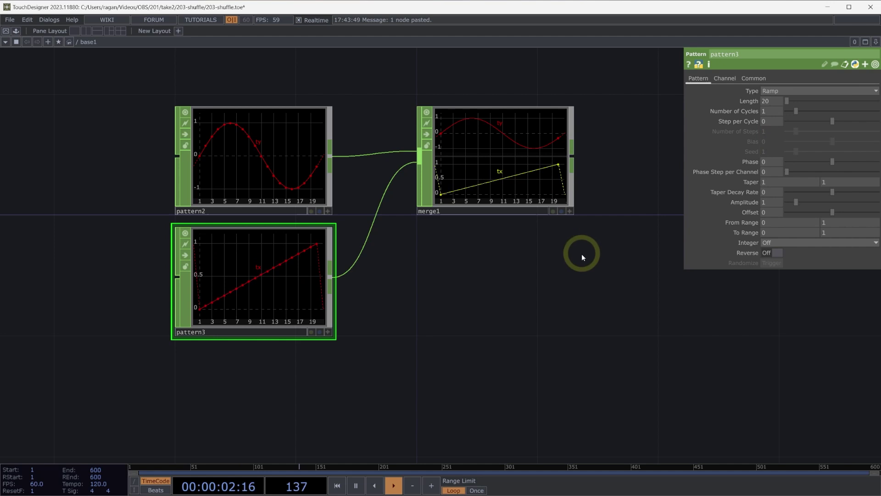
# Zoom in on merge1 and activate its graph viewer to check the ty and tx channels
pyautogui.moveTo(582, 257); pyautogui.dragTo(495, 269)
pyautogui.click(466, 173)
pyautogui.press('a')
pyautogui.scroll(6, 521, 184)
pyautogui.moveTo(522, 185); pyautogui.dragTo(518, 203)
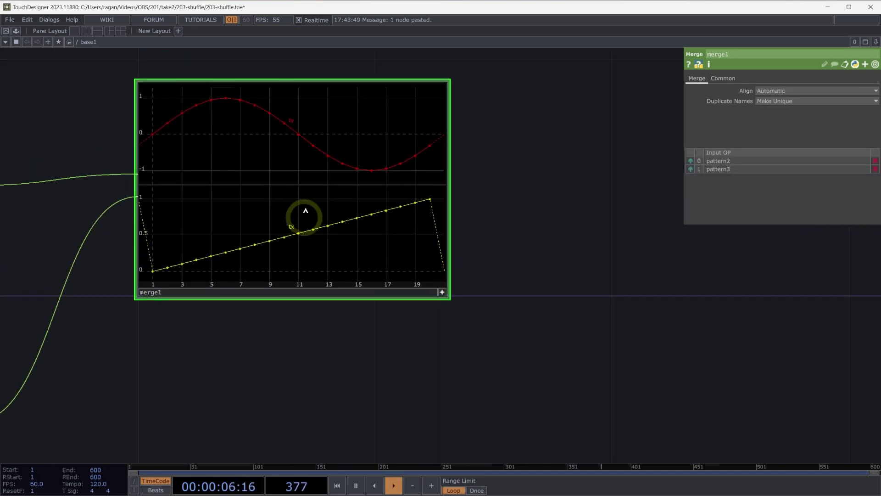
pyautogui.click(442, 292)
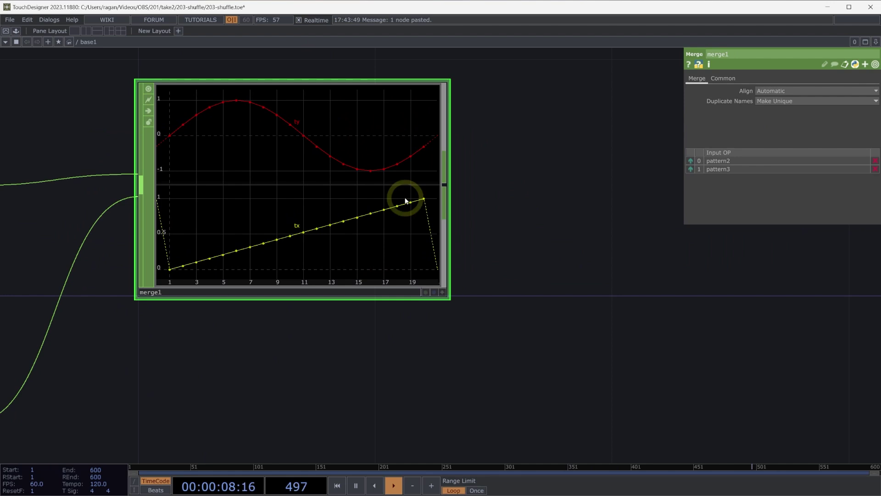
pyautogui.moveTo(597, 251); pyautogui.dragTo(513, 246)
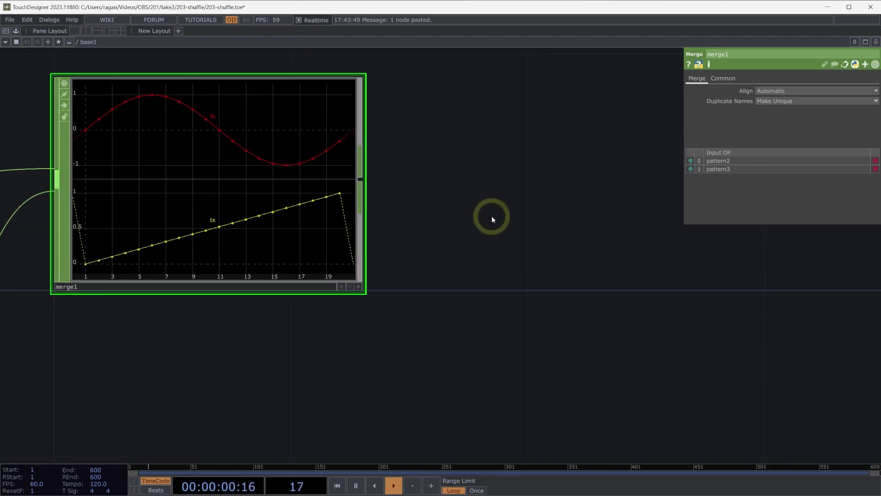
pyautogui.scroll(-2, 491, 215)
pyautogui.moveTo(492, 216); pyautogui.dragTo(461, 213)
# Add a Shuffle CHOP, shuffle4, and wire merge1's output into it
pyautogui.press('Tab')
pyautogui.write('shuf')
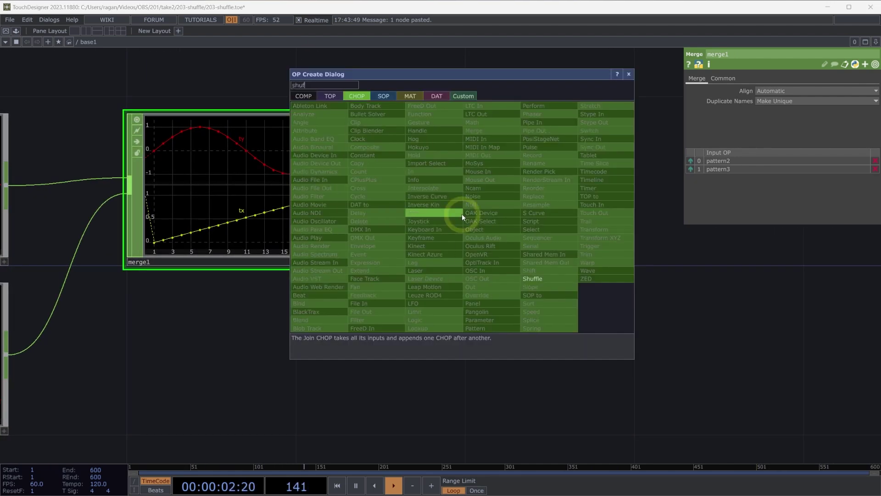
pyautogui.click(532, 279)
pyautogui.click(583, 197)
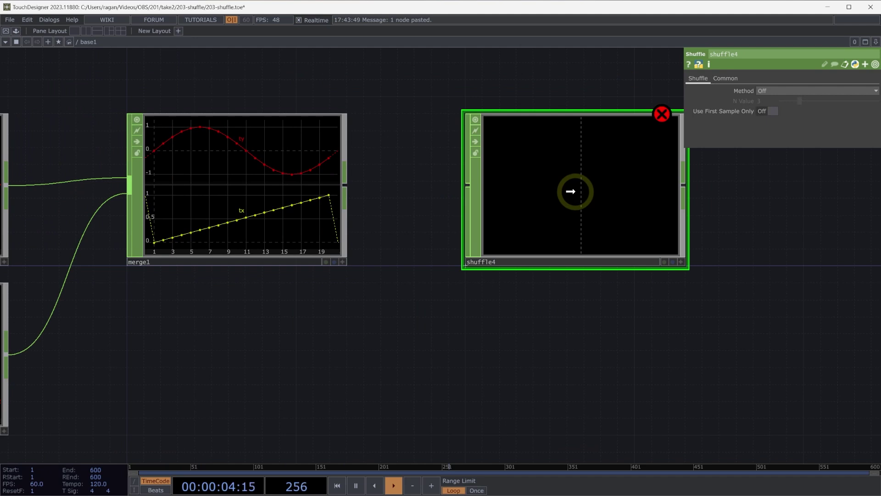
pyautogui.moveTo(344, 187); pyautogui.dragTo(468, 187)
pyautogui.moveTo(463, 345); pyautogui.dragTo(413, 361)
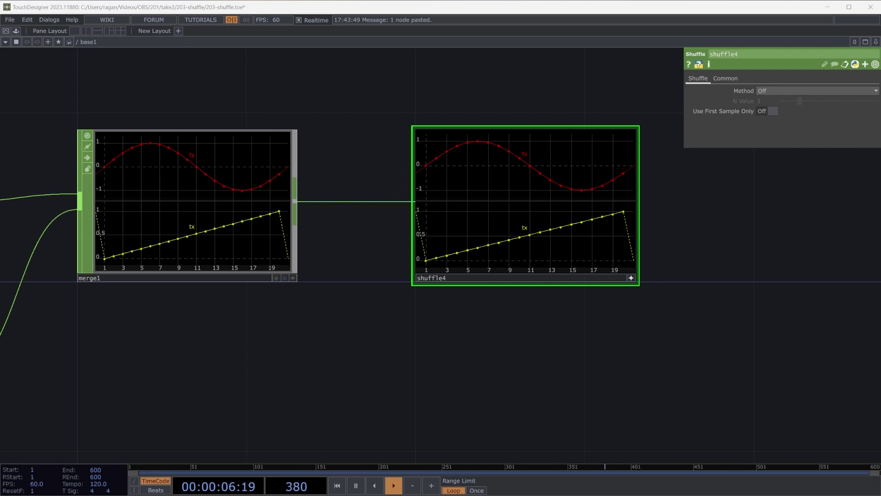
# Set shuffle4's Method to Sequence All Channels
pyautogui.click(807, 91)
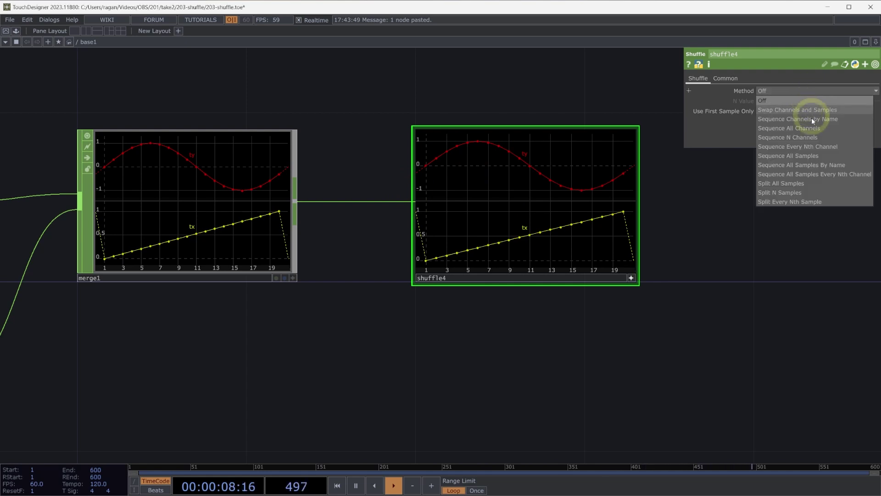
pyautogui.click(810, 129)
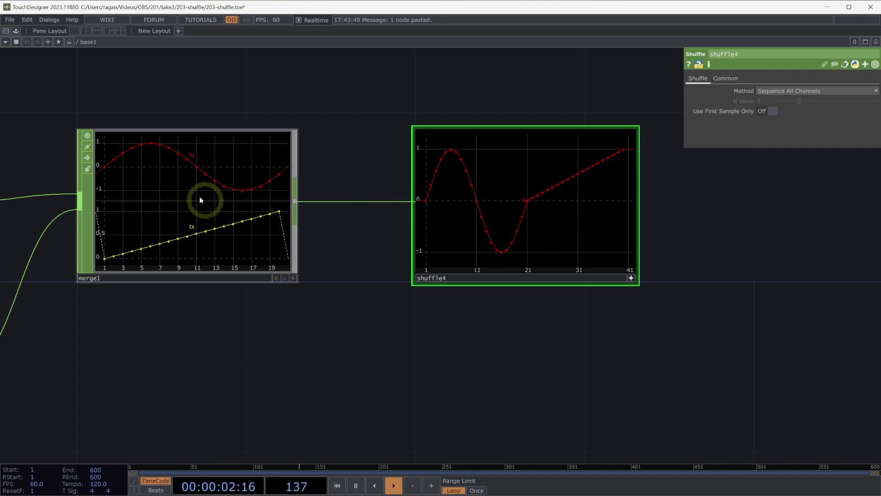
pyautogui.moveTo(346, 337); pyautogui.dragTo(333, 325)
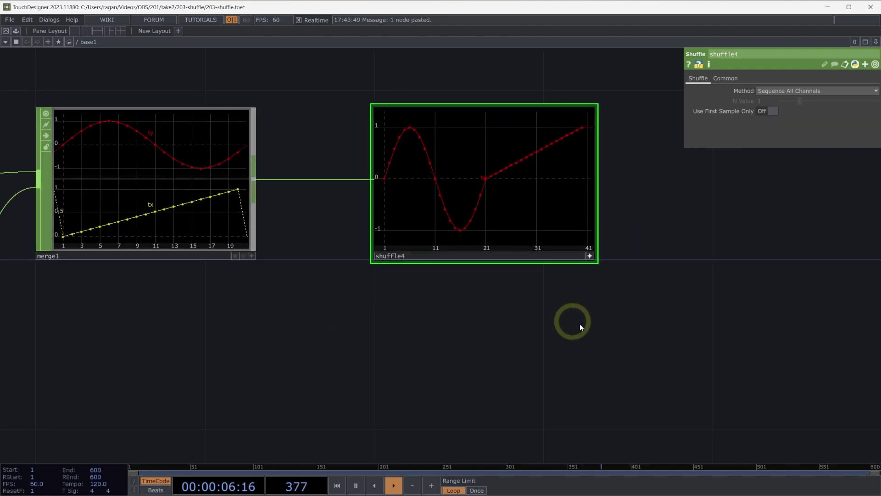
# Paste a copy of shuffle4 as shuffle5 below it and turn off both shuffles' viewers
pyautogui.hotkey('ctrl', 'c')
pyautogui.hotkey('ctrl', 'v')
pyautogui.moveTo(684, 301); pyautogui.dragTo(683, 257)
pyautogui.moveTo(556, 397); pyautogui.dragTo(556, 378)
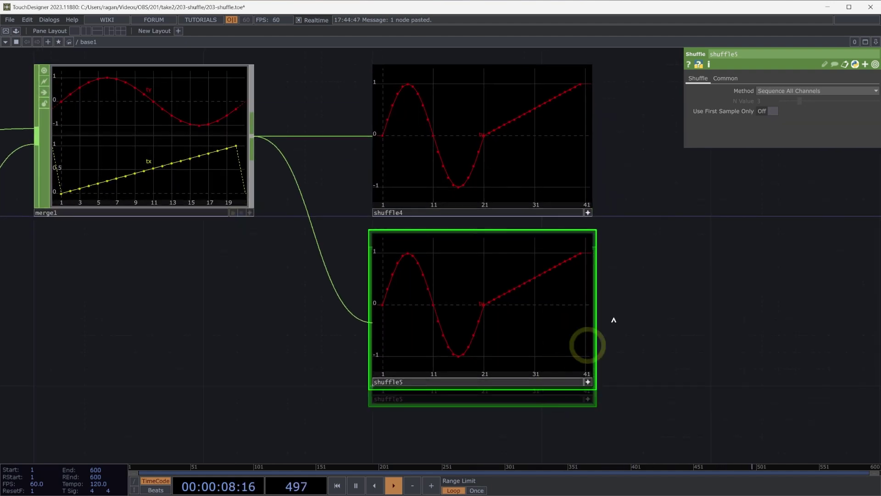
pyautogui.moveTo(632, 171); pyautogui.dragTo(553, 269)
pyautogui.click(588, 213)
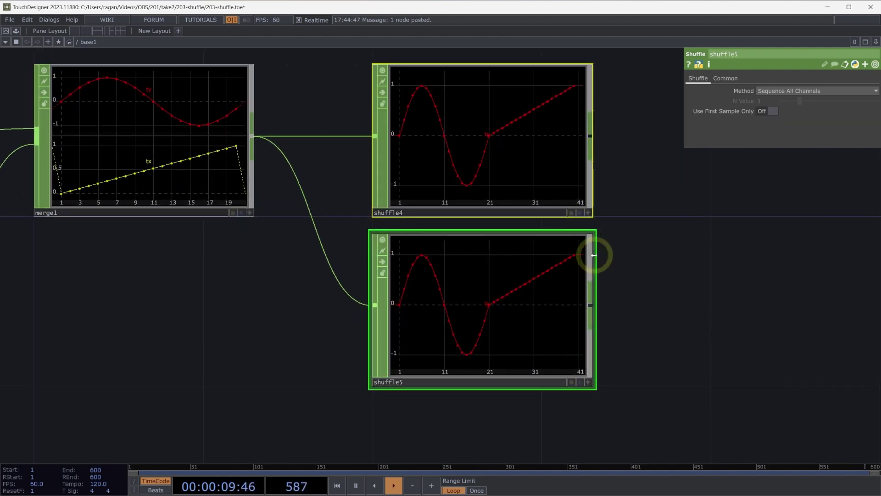
pyautogui.click(676, 255)
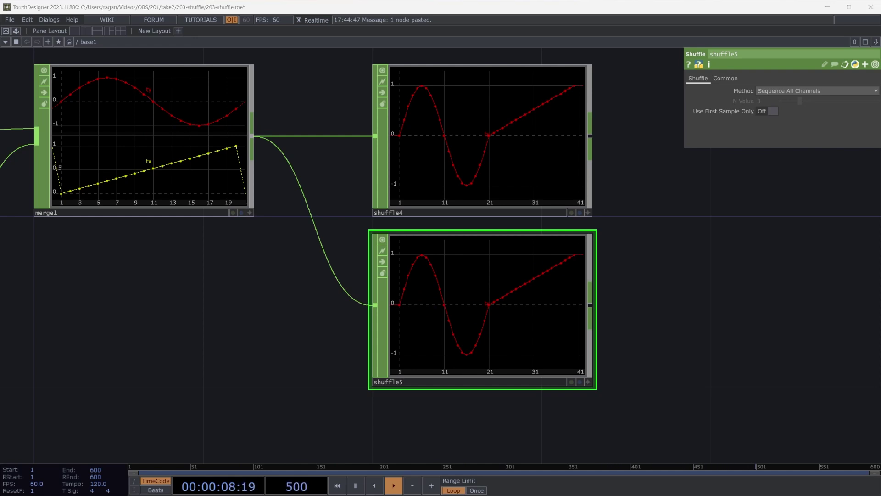
# Set shuffle5's Method to Split All Samples
pyautogui.click(811, 140)
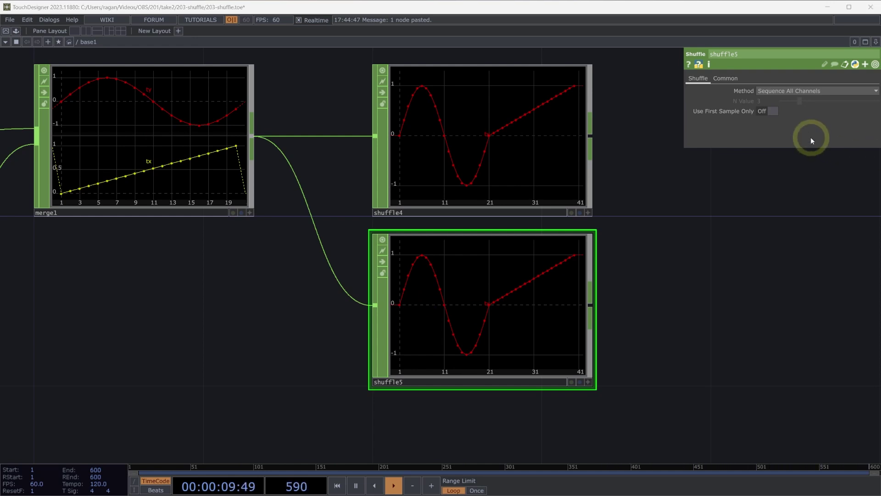
pyautogui.click(801, 95)
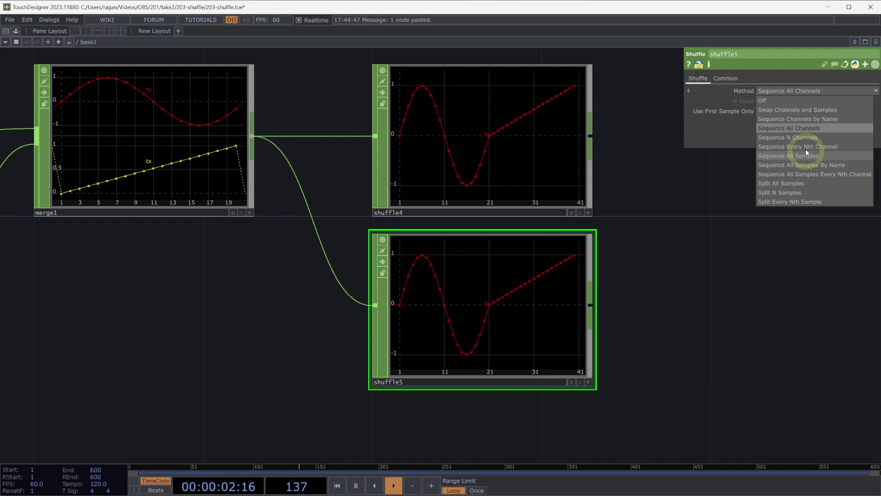
pyautogui.click(814, 184)
pyautogui.scroll(3, 723, 247)
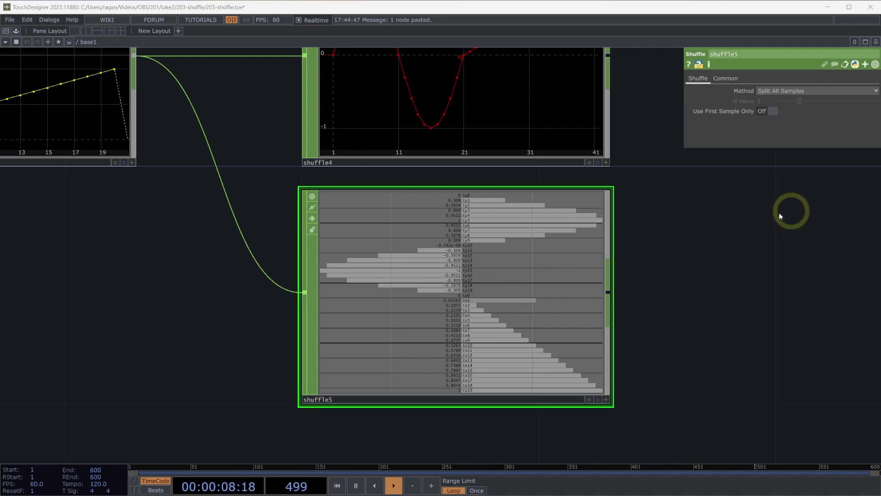
pyautogui.moveTo(752, 238); pyautogui.dragTo(595, 273)
pyautogui.scroll(-3, 660, 285)
pyautogui.moveTo(665, 288); pyautogui.dragTo(92, 289)
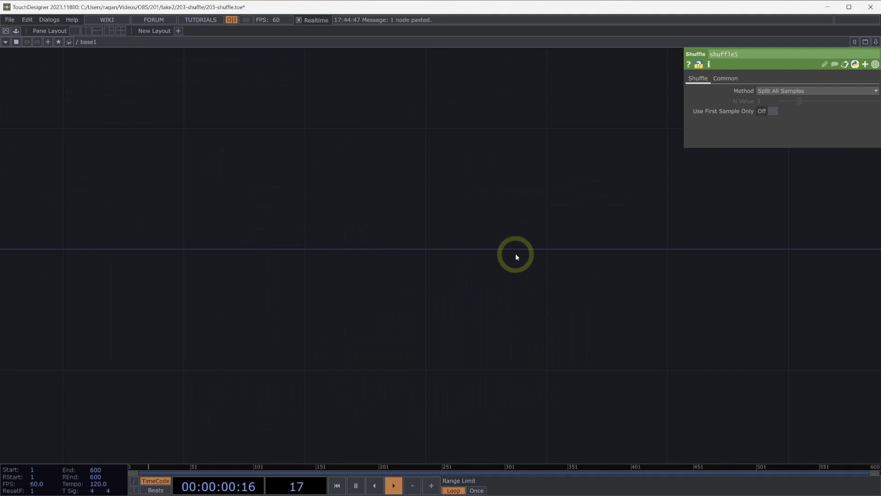
# Add a new Pattern CHOP, pattern4, in an empty area of the network
pyautogui.press('Tab')
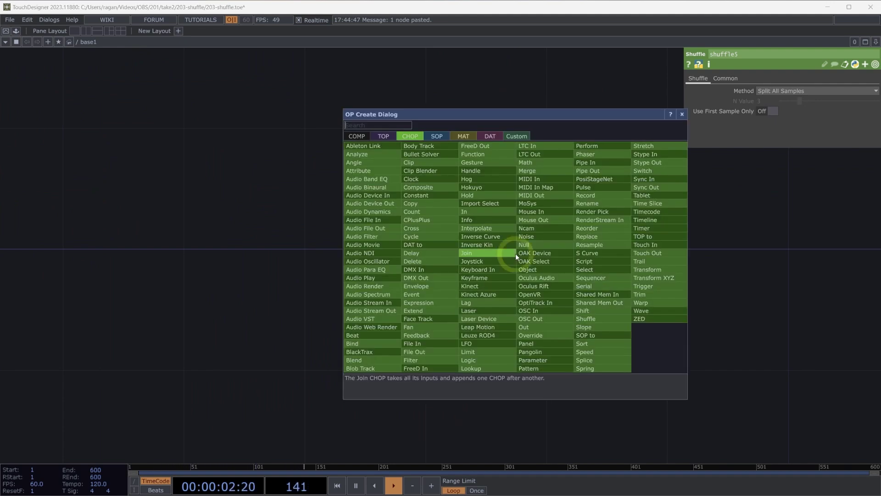
pyautogui.write('pat')
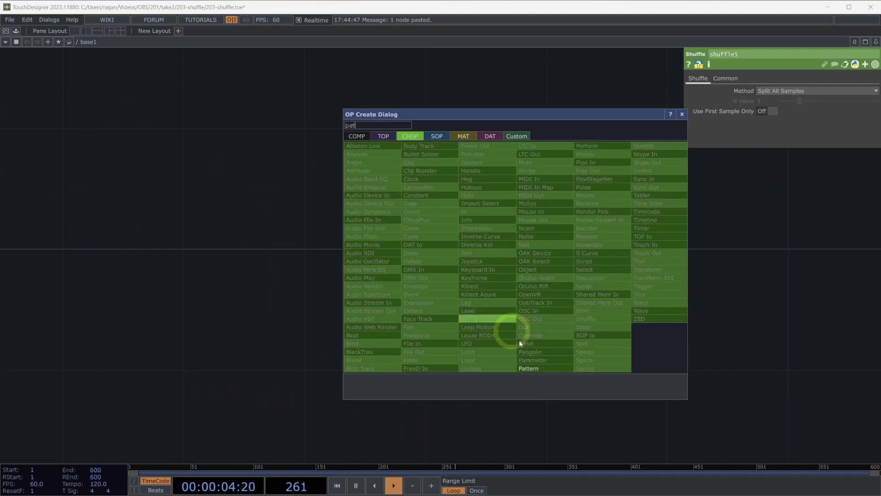
pyautogui.click(552, 368)
pyautogui.click(318, 205)
pyautogui.moveTo(316, 208); pyautogui.dragTo(258, 197)
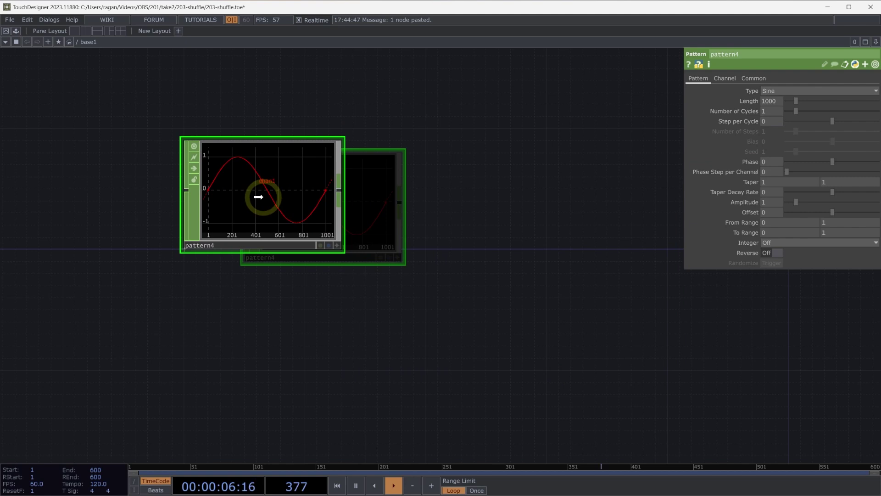
pyautogui.moveTo(273, 171); pyautogui.dragTo(551, 130, button='middle')
# Set pattern4's Length to 20 and Channel Names to ty[1-4], giving channels ty1–ty4
pyautogui.moveTo(777, 101); pyautogui.dragTo(714, 115)
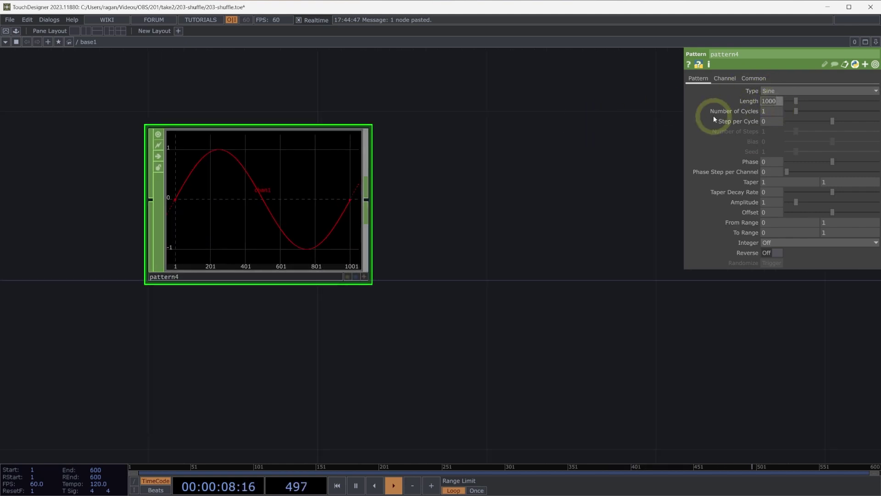
pyautogui.write('20')
pyautogui.press('Return')
pyautogui.press('a')
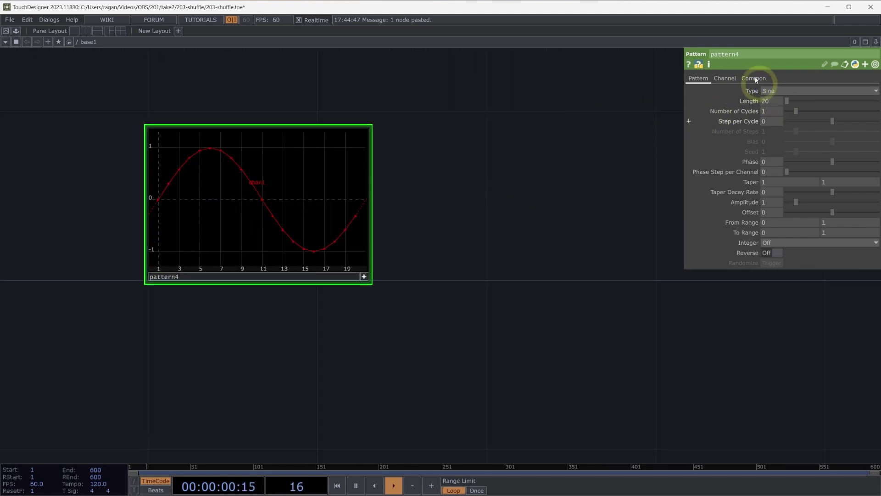
pyautogui.click(730, 81)
pyautogui.moveTo(780, 92); pyautogui.dragTo(687, 107)
pyautogui.write('ty')
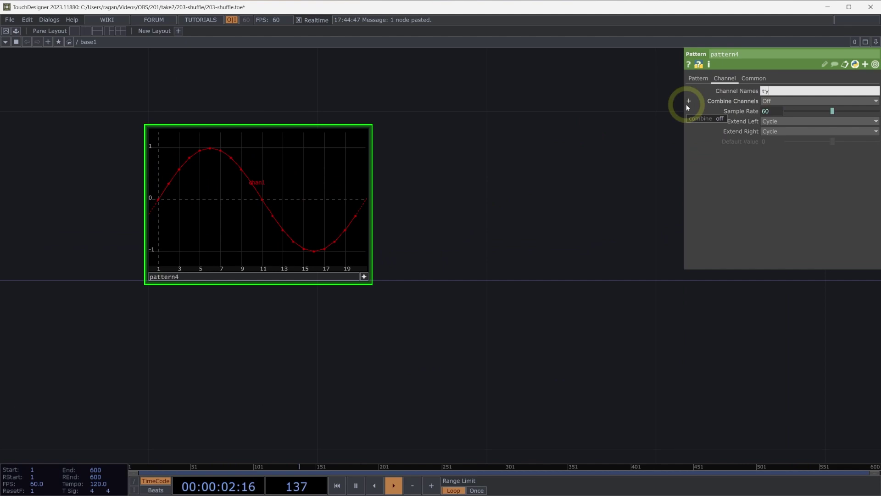
pyautogui.write('[1]')
pyautogui.write('-4')
pyautogui.press('Return')
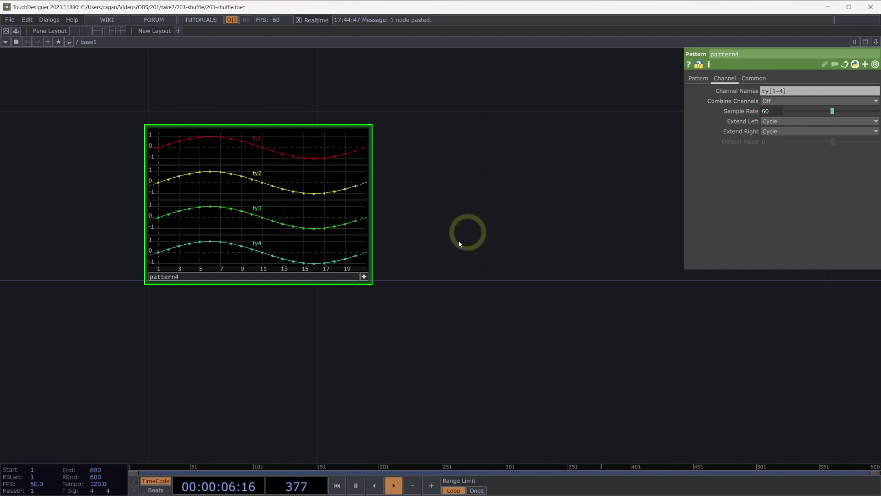
pyautogui.click(364, 277)
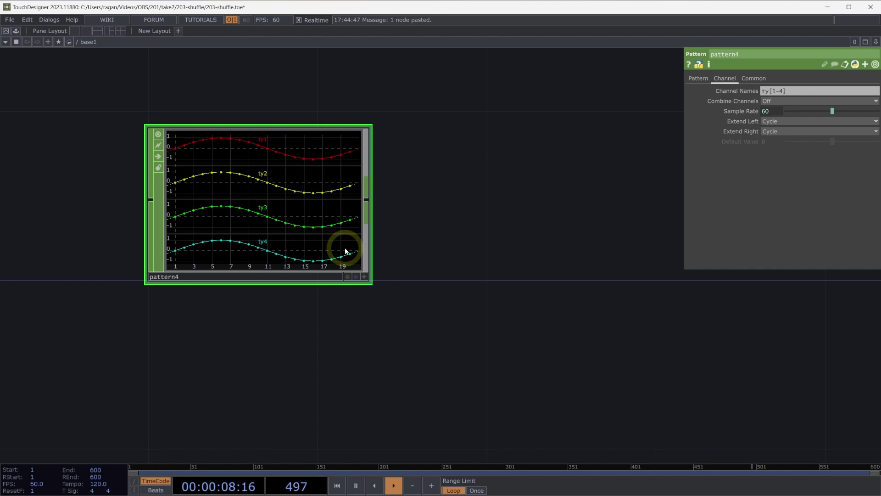
# Paste a copy of pattern4 as pattern5 and rename its channels to tx[1-4]
pyautogui.hotkey('ctrl', 'v')
pyautogui.moveTo(305, 345); pyautogui.dragTo(304, 328)
pyautogui.moveTo(455, 314); pyautogui.dragTo(425, 249)
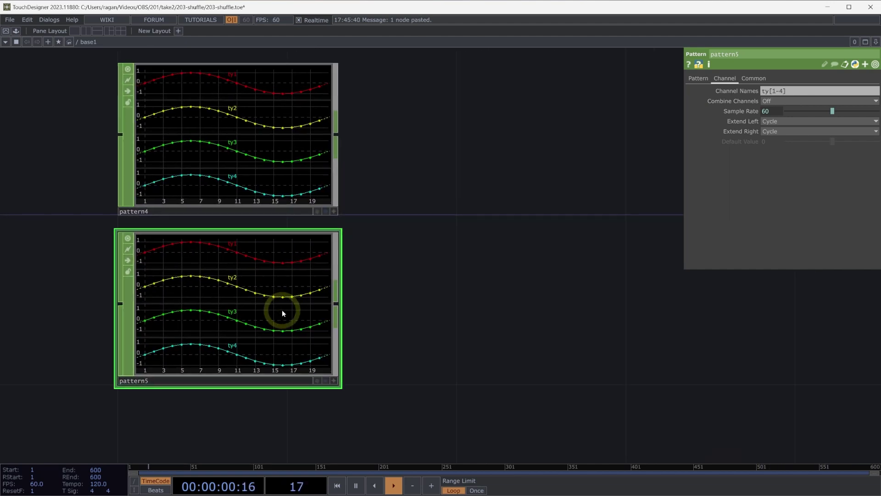
pyautogui.click(769, 92)
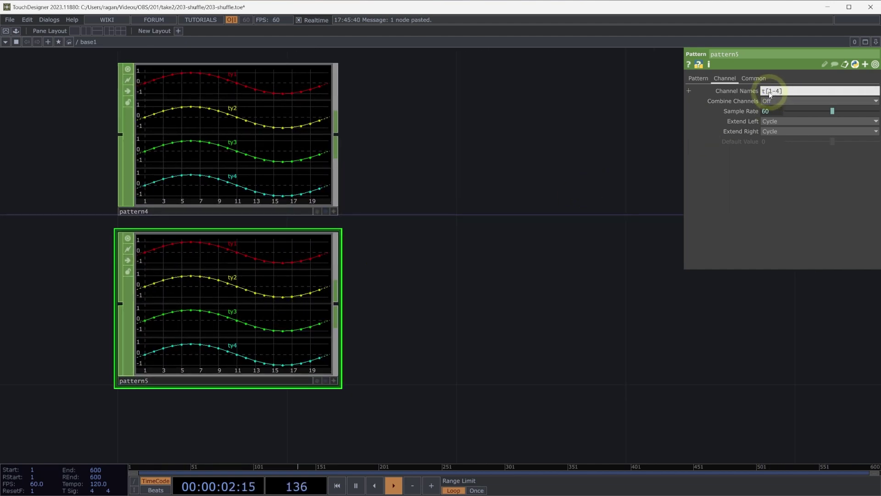
pyautogui.press('BackSpace')
pyautogui.write('x')
# Change pattern5's waveform Type to Ramp
pyautogui.click(697, 78)
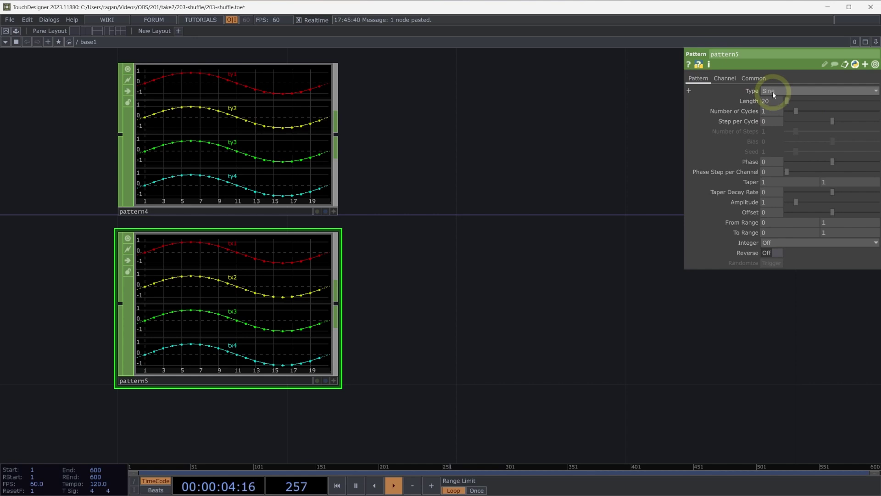
pyautogui.click(772, 91)
pyautogui.click(773, 137)
pyautogui.press('Tab')
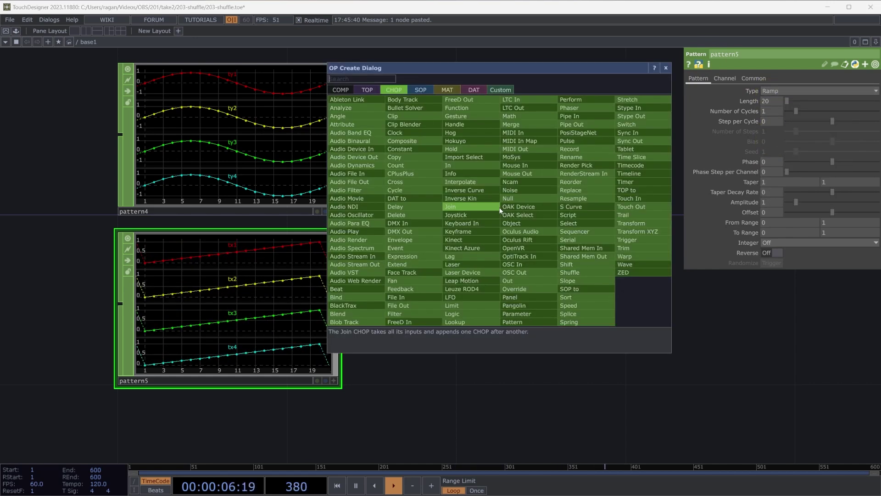
# Create a Merge CHOP, merge2, and wire pattern4 and pattern5 into it
pyautogui.write('merge')
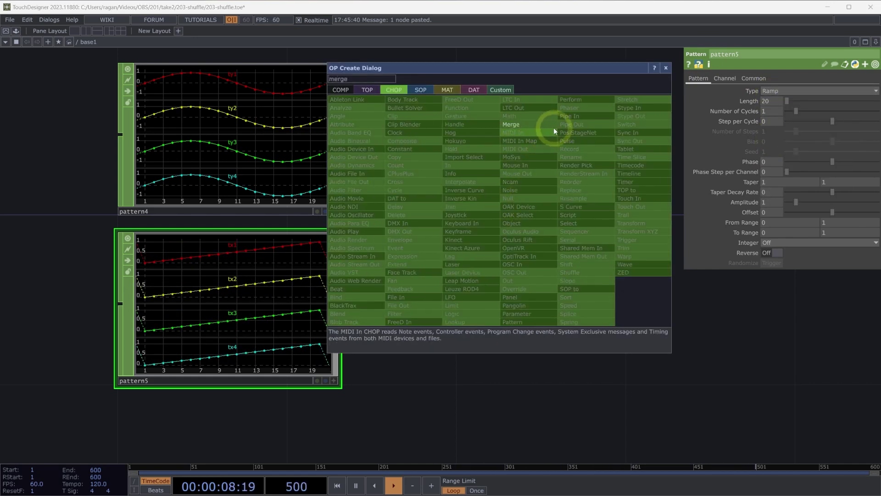
pyautogui.click(546, 128)
pyautogui.click(560, 148)
pyautogui.moveTo(393, 145); pyautogui.dragTo(314, 292, button='right')
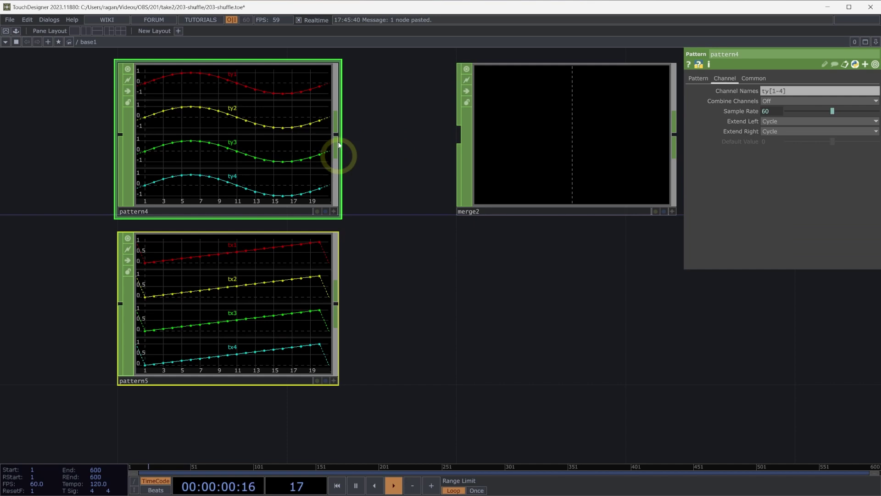
pyautogui.moveTo(339, 132); pyautogui.dragTo(459, 134)
# Centre merge2 in the network and make its graph viewer interactive
pyautogui.moveTo(386, 246); pyautogui.dragTo(166, 305)
pyautogui.scroll(6, 386, 182)
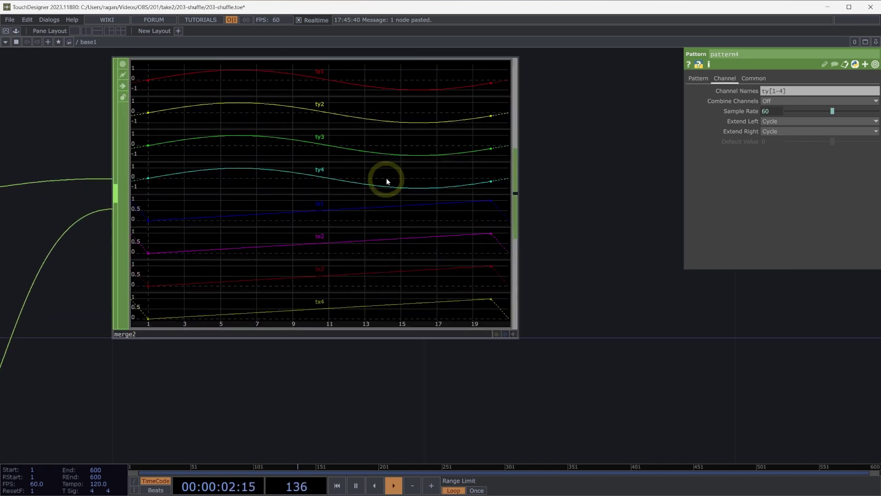
pyautogui.click(514, 344)
pyautogui.click(514, 343)
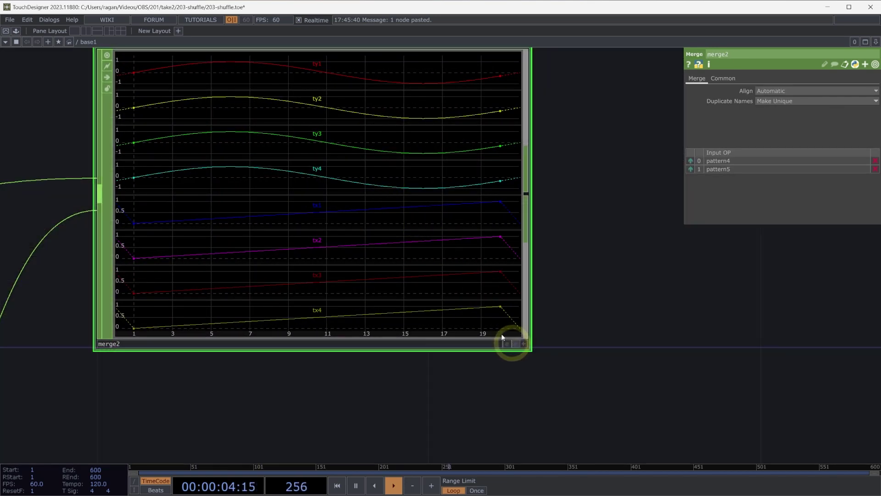
pyautogui.moveTo(569, 222); pyautogui.dragTo(507, 258)
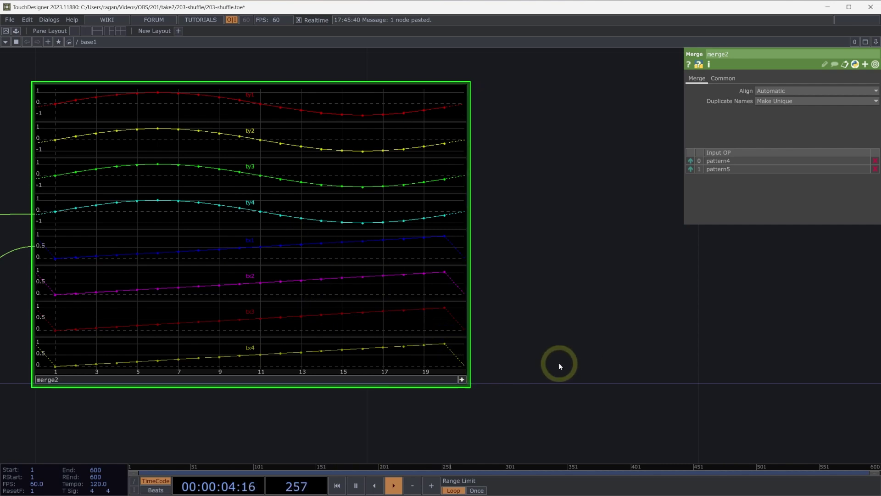
pyautogui.scroll(-2, 559, 366)
pyautogui.moveTo(503, 370); pyautogui.dragTo(349, 358)
pyautogui.click(328, 354)
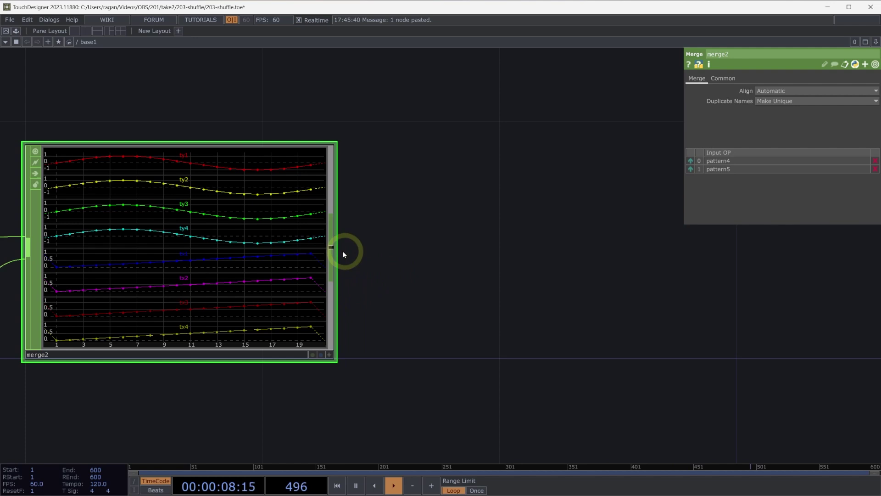
# Add a Shuffle CHOP, shuffle6, fed by merge2 and placed to its right
pyautogui.press('Tab')
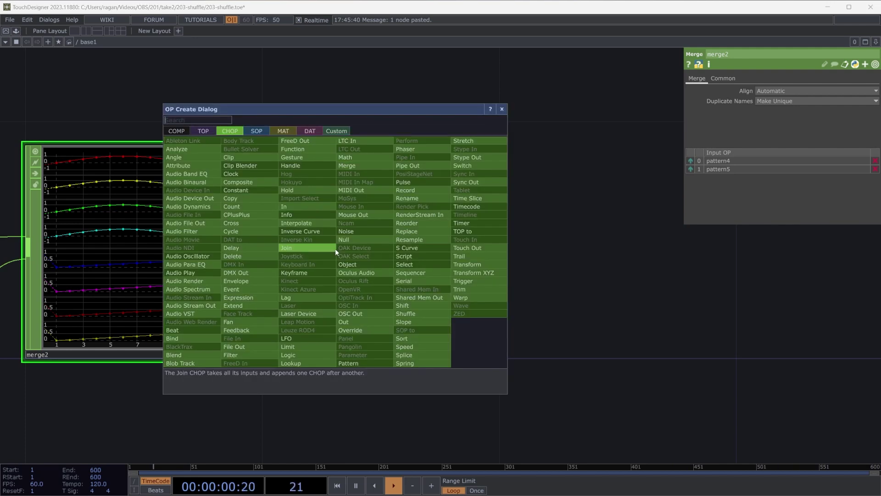
pyautogui.write('shuf')
pyautogui.click(417, 313)
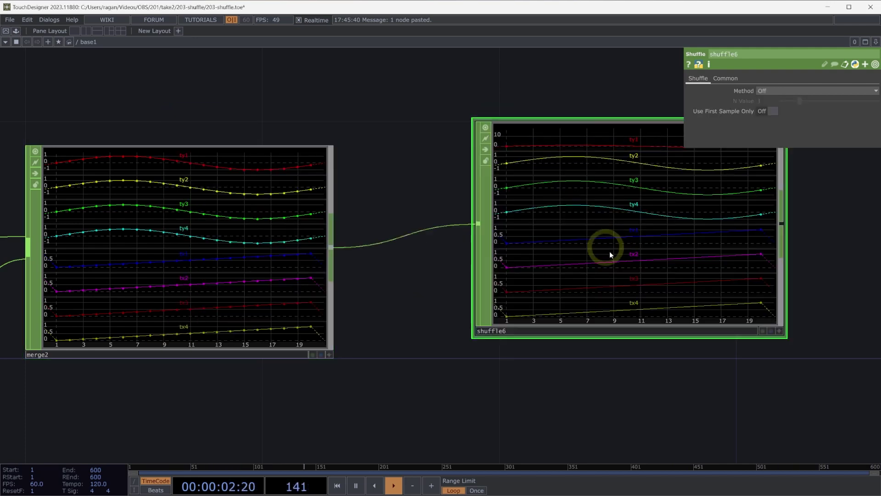
pyautogui.click(624, 277)
pyautogui.moveTo(629, 389); pyautogui.dragTo(597, 395)
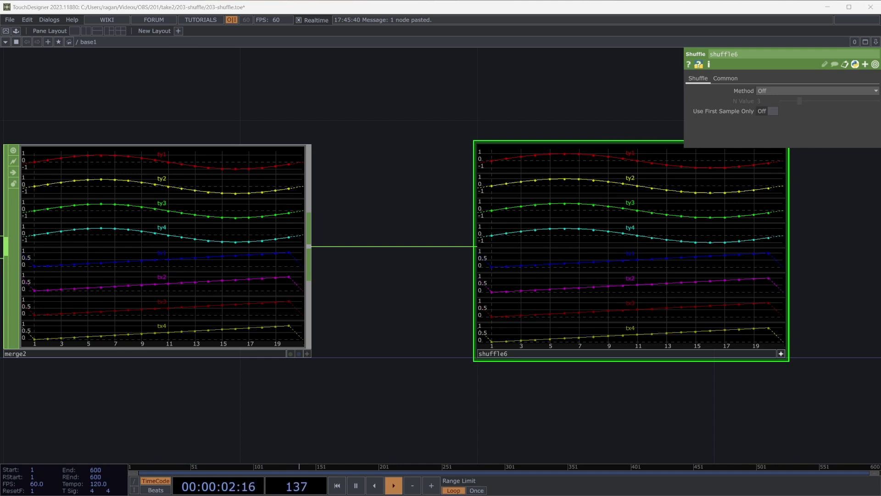
# Set shuffle6's Method to Sequence Every Nth Channel with N Value 4
pyautogui.click(824, 92)
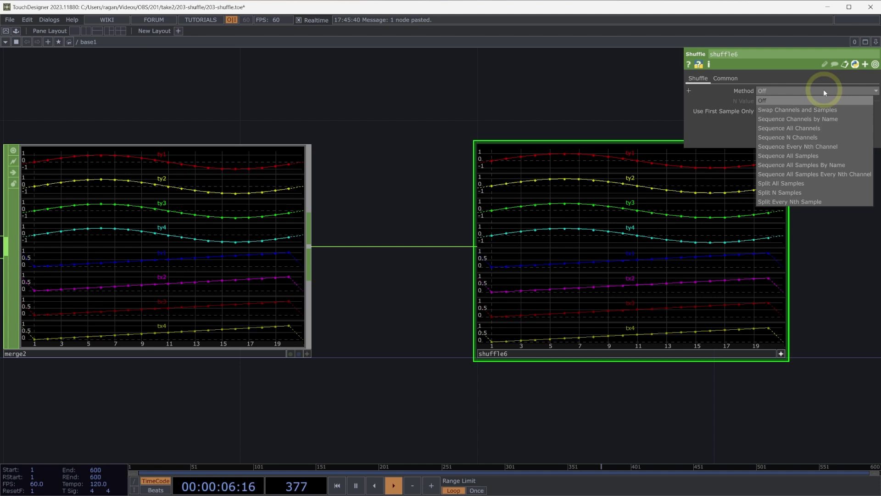
pyautogui.click(833, 144)
pyautogui.moveTo(769, 102); pyautogui.dragTo(726, 104)
pyautogui.write('4')
pyautogui.press('Return')
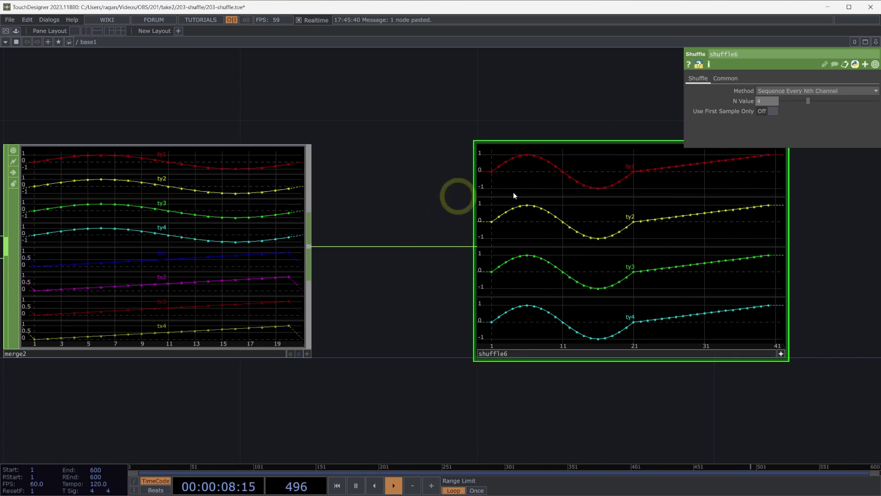
# Duplicate shuffle6 as shuffle7 below it, fed by merge2
pyautogui.moveTo(586, 385); pyautogui.dragTo(432, 308)
pyautogui.scroll(-3, 433, 308)
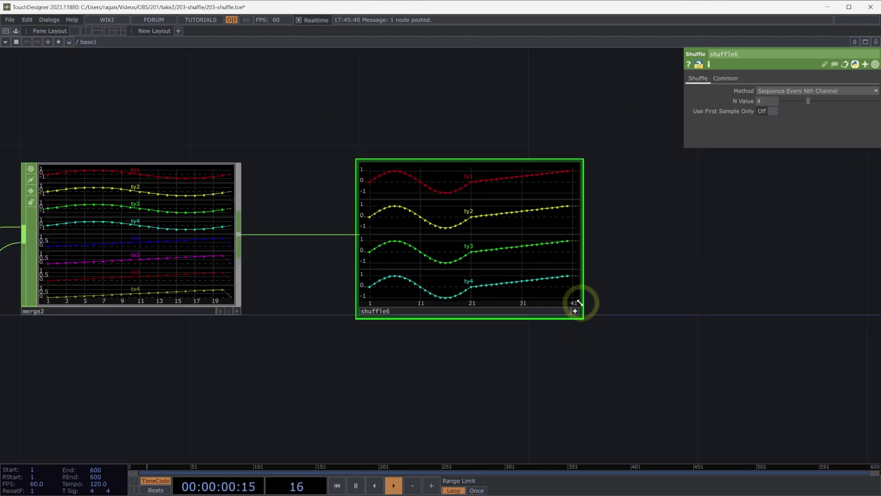
pyautogui.click(576, 312)
pyautogui.hotkey('ctrl', 'c')
pyautogui.hotkey('ctrl', 'v')
pyautogui.moveTo(685, 364); pyautogui.dragTo(700, 253)
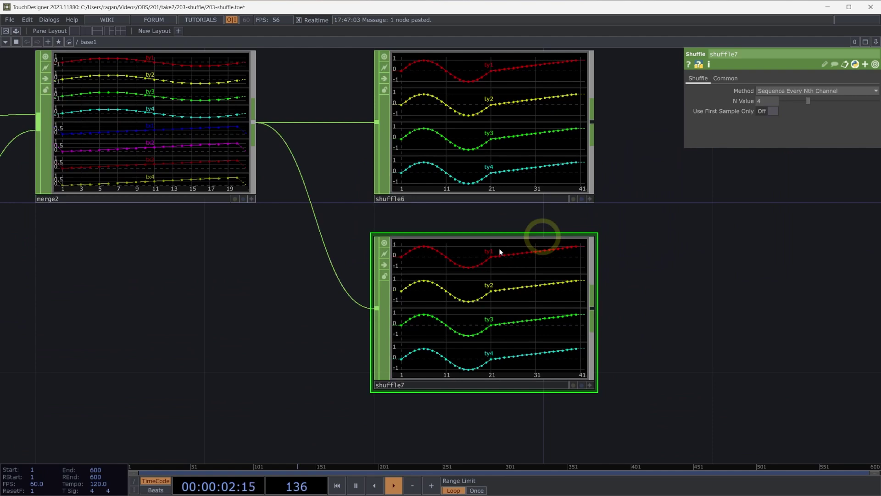
pyautogui.moveTo(499, 261); pyautogui.dragTo(499, 244)
pyautogui.moveTo(659, 260); pyautogui.dragTo(625, 311)
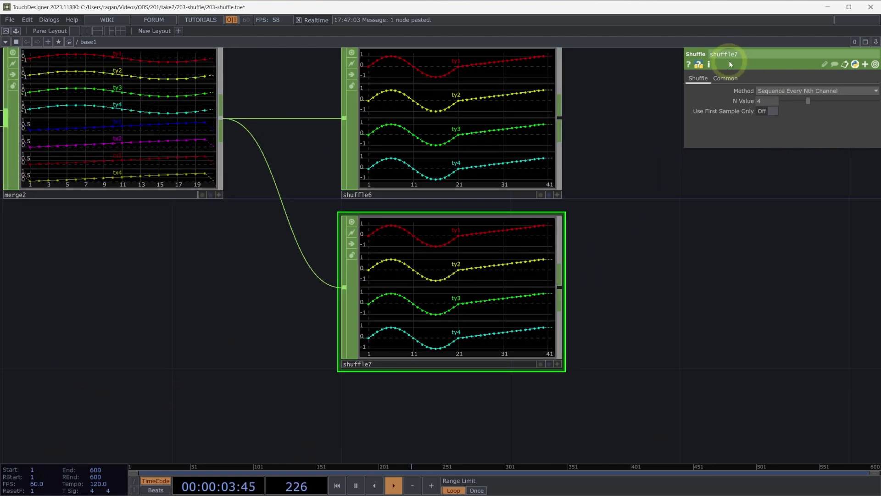
# Set shuffle7's Method to Sequence Channels by Name
pyautogui.click(775, 90)
pyautogui.click(814, 120)
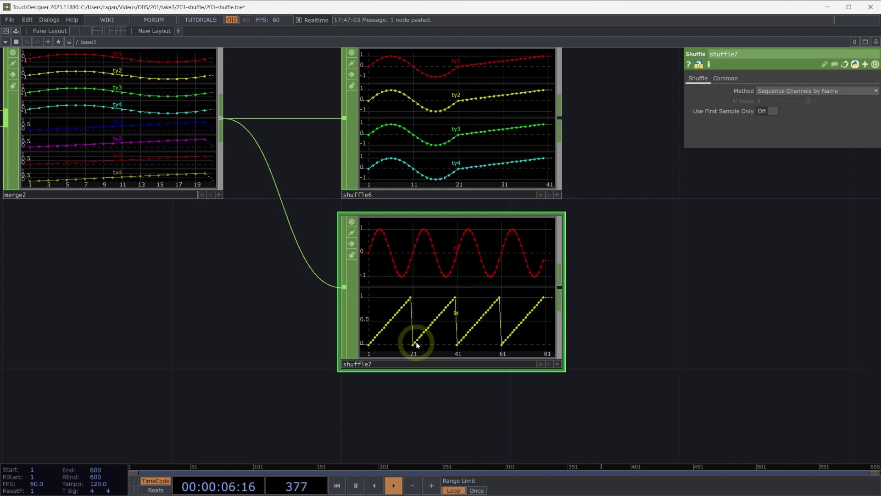
pyautogui.moveTo(613, 329); pyautogui.dragTo(490, 337)
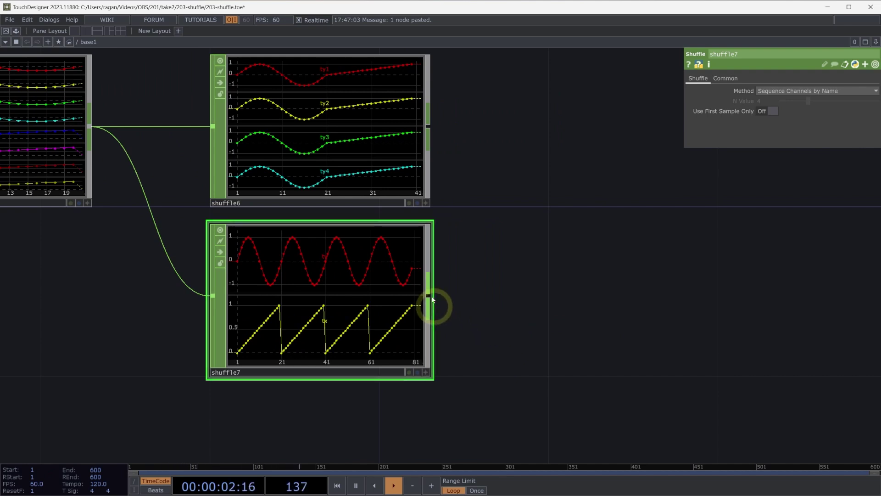
# Pan the network past merge2 and the shuffle nodes into empty space
pyautogui.scroll(-4, 403, 220)
pyautogui.moveTo(382, 213); pyautogui.dragTo(679, 225)
pyautogui.scroll(3, 679, 225)
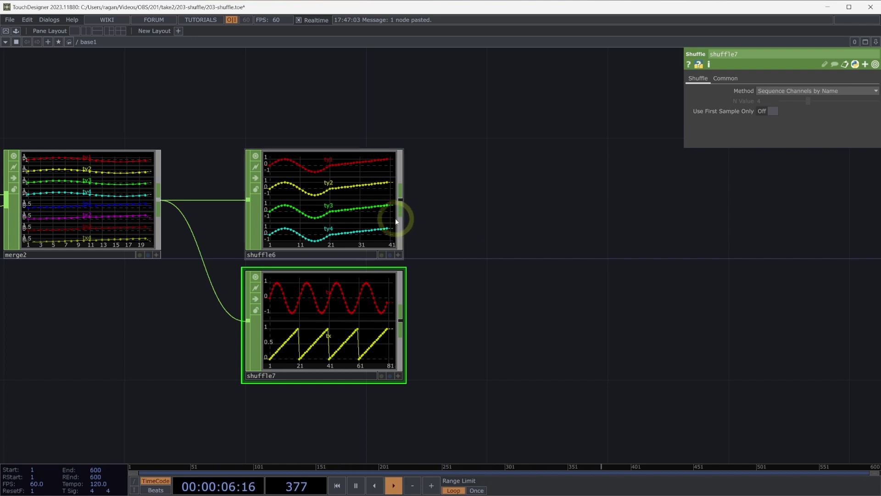
pyautogui.moveTo(596, 271); pyautogui.dragTo(259, 285)
pyautogui.moveTo(572, 261); pyautogui.dragTo(422, 221)
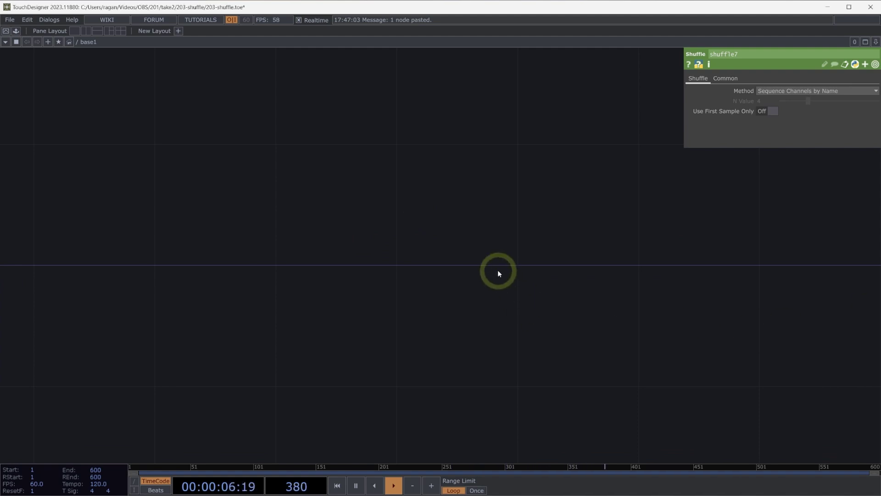
pyautogui.press('Tab')
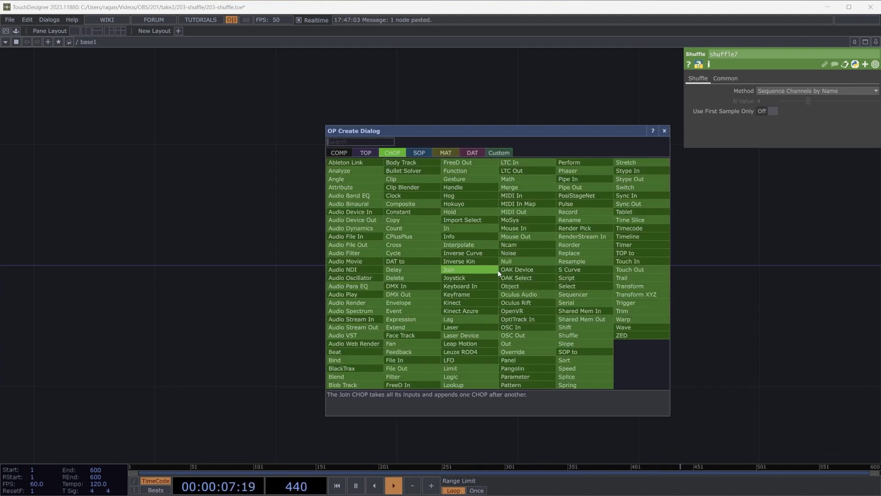
pyautogui.click(419, 154)
pyautogui.write('grid')
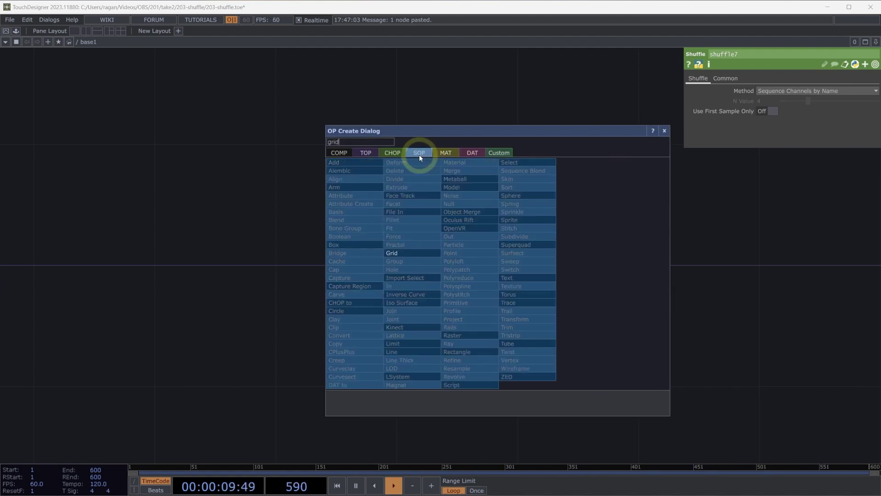
pyautogui.click(415, 254)
pyautogui.click(379, 198)
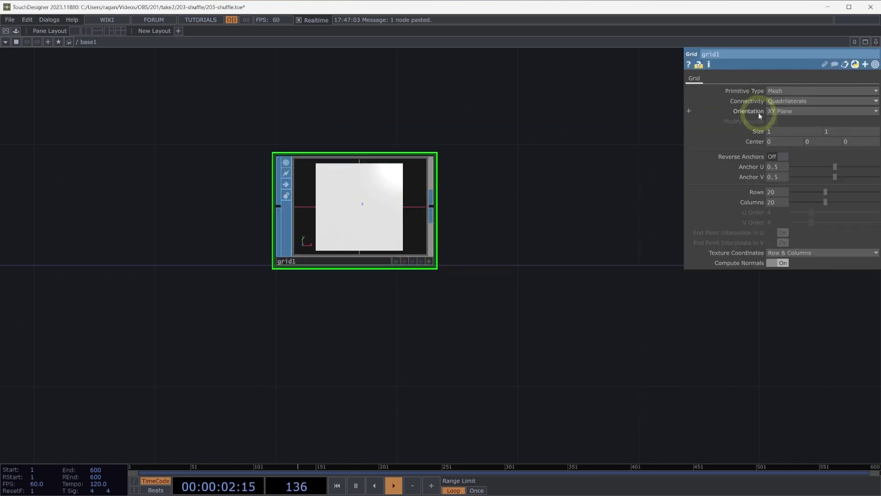
pyautogui.click(783, 131)
pyautogui.write('1.778')
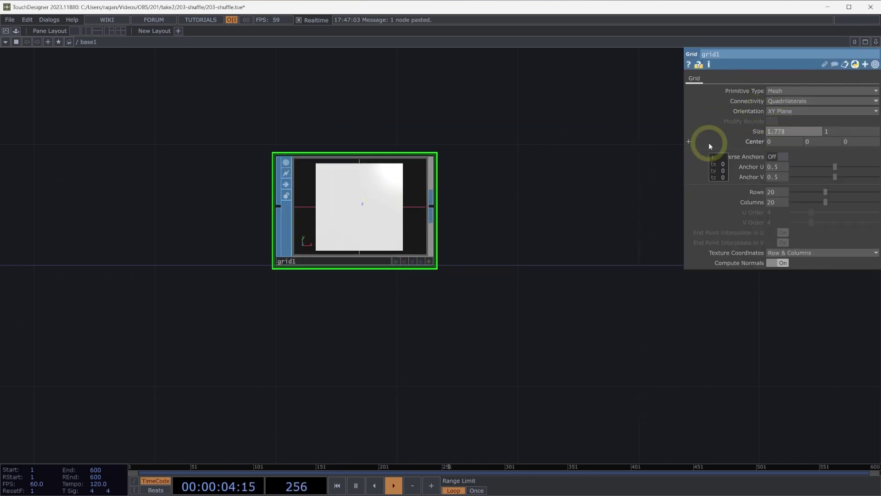
pyautogui.press('Return')
pyautogui.scroll(3, 366, 196)
pyautogui.press('a')
pyautogui.scroll(-3, 366, 196)
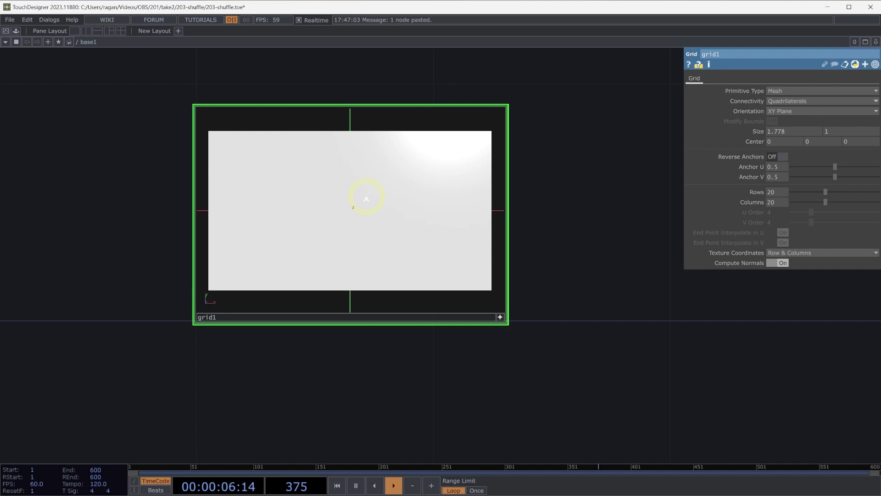
pyautogui.press('w')
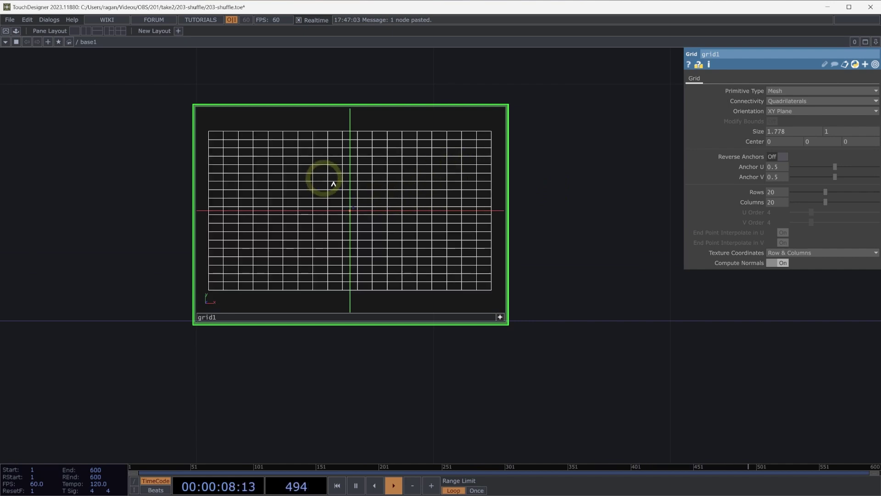
pyautogui.click(500, 317)
pyautogui.press('w')
pyautogui.press('w')
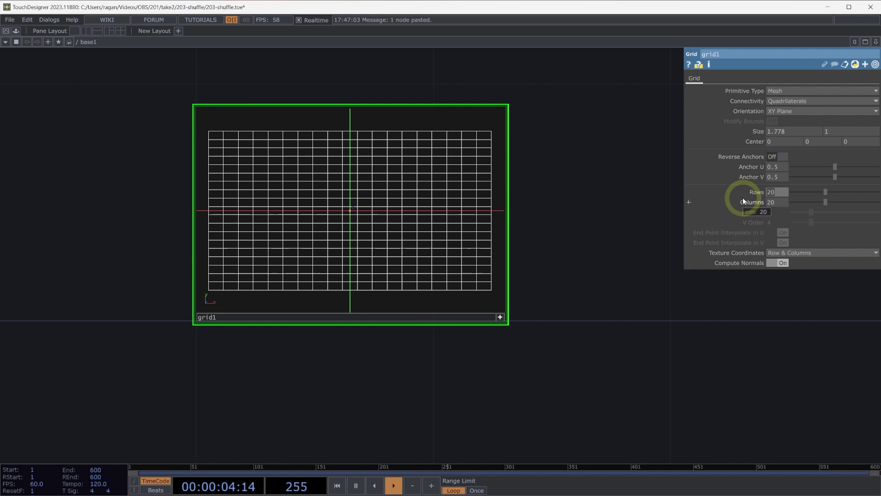
# Set grid1 to 9 rows and its Columns to the expression me.par.sizex * me.par.rows
pyautogui.write('9')
pyautogui.press('Return')
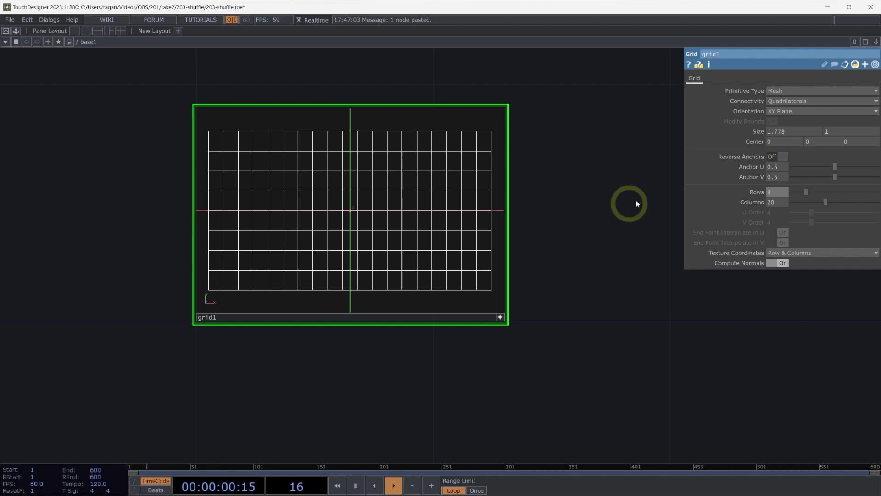
pyautogui.moveTo(755, 131); pyautogui.dragTo(779, 112)
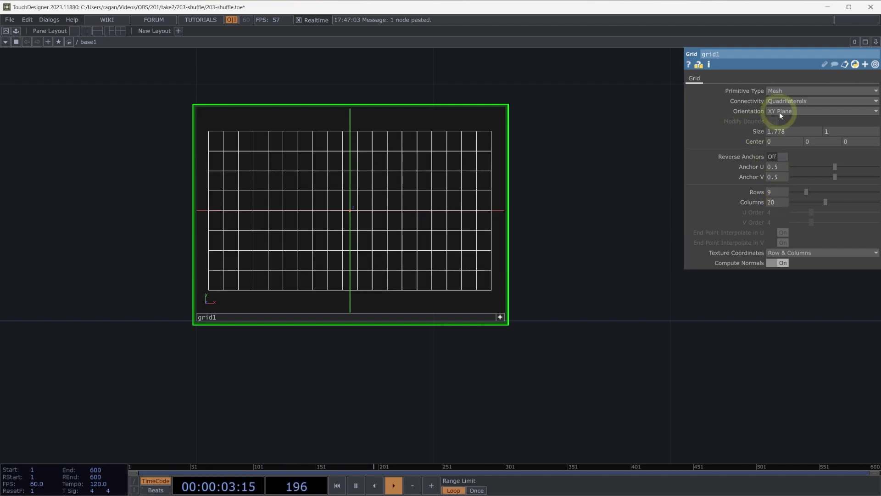
pyautogui.click(758, 131)
pyautogui.moveTo(694, 142); pyautogui.dragTo(780, 223)
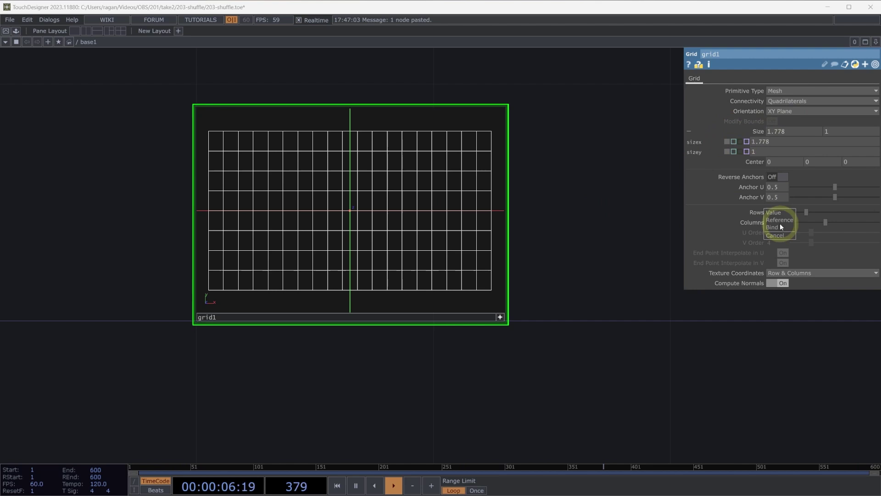
pyautogui.click(783, 220)
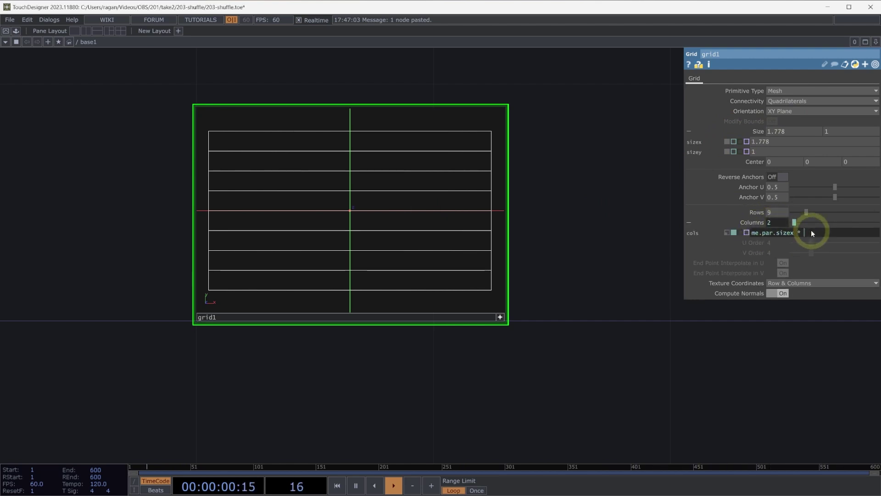
pyautogui.write('me.par.rwos')
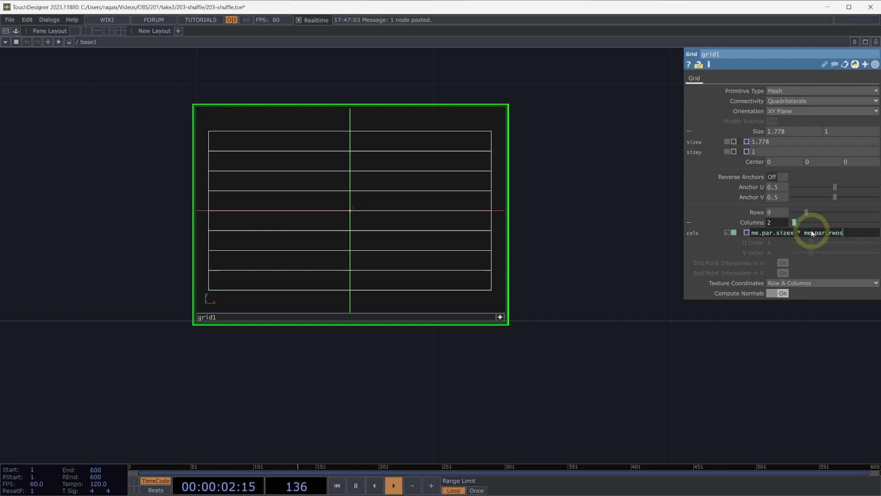
pyautogui.press('Return')
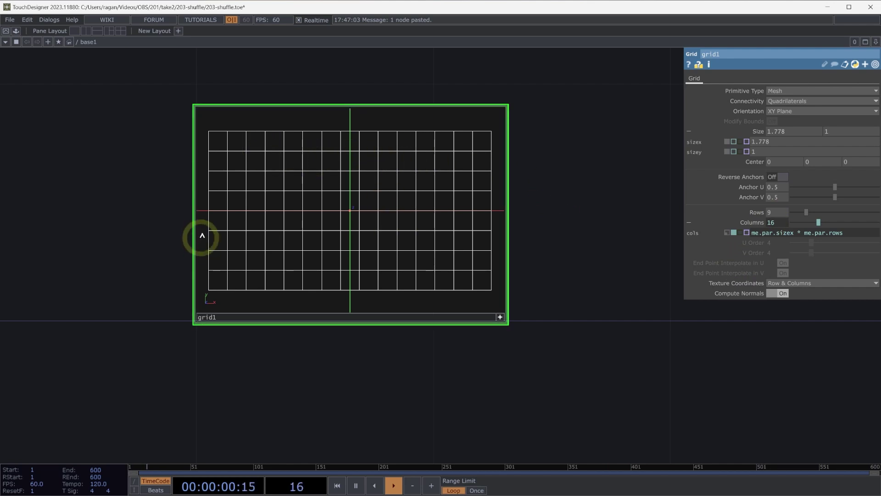
# Enable point display in grid1's viewer Display Options
pyautogui.click(500, 317)
pyautogui.scroll(-3, 492, 310)
pyautogui.scroll(3, 505, 296)
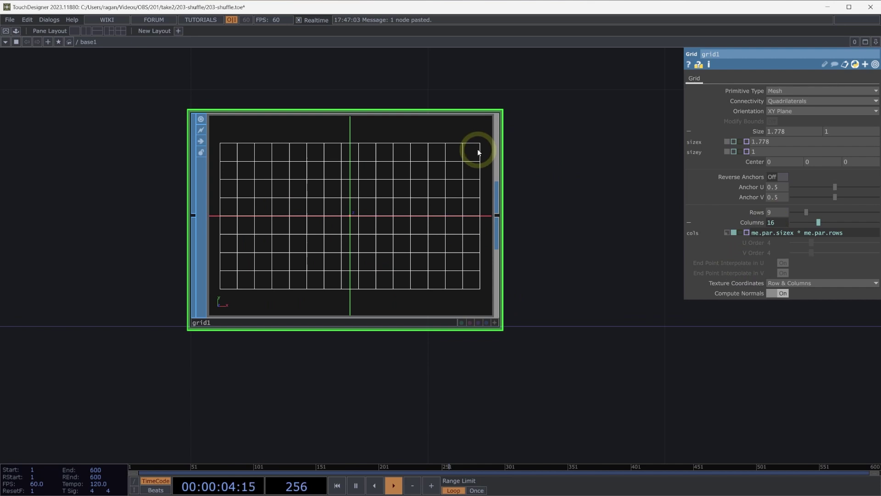
pyautogui.press('a')
pyautogui.rightClick(469, 135)
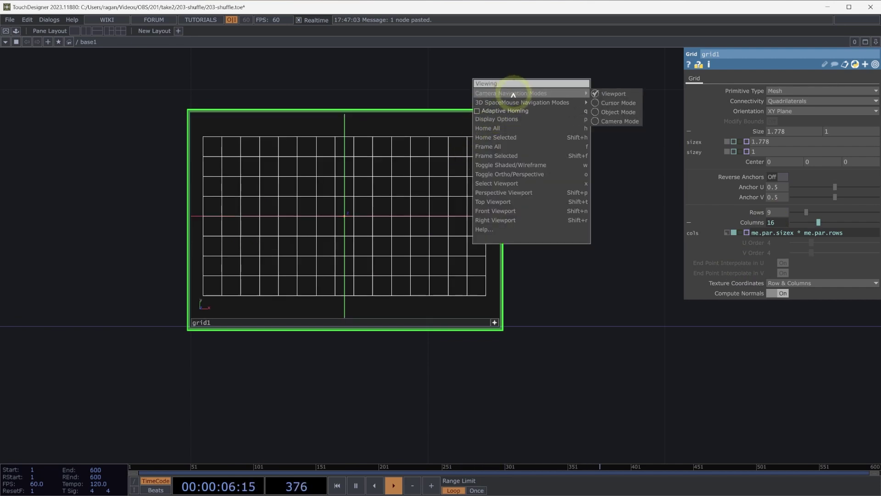
pyautogui.click(515, 119)
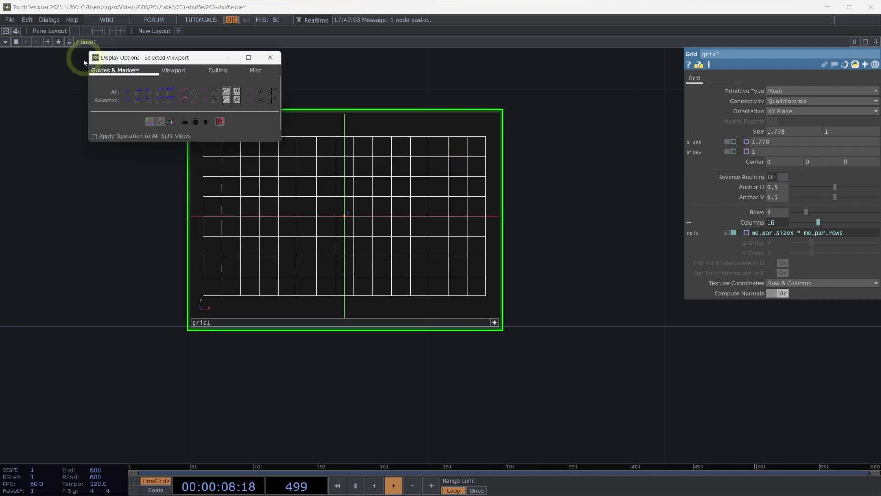
pyautogui.click(128, 91)
pyautogui.click(270, 57)
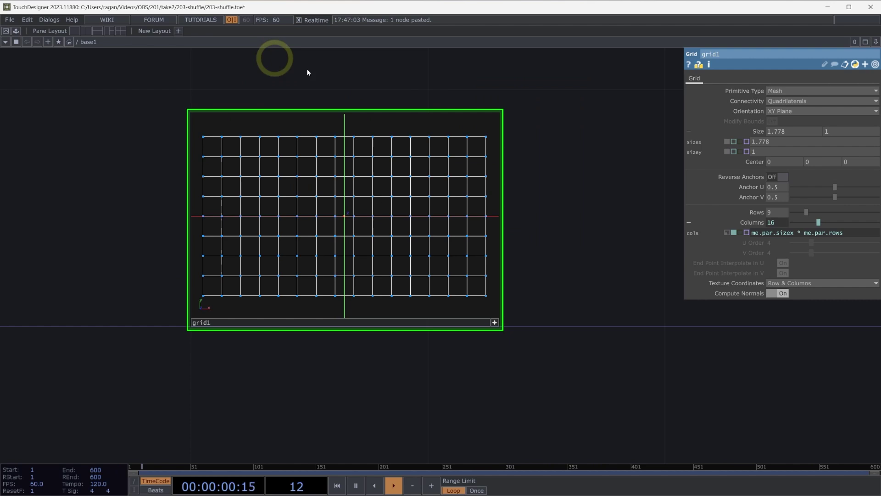
pyautogui.click(487, 135)
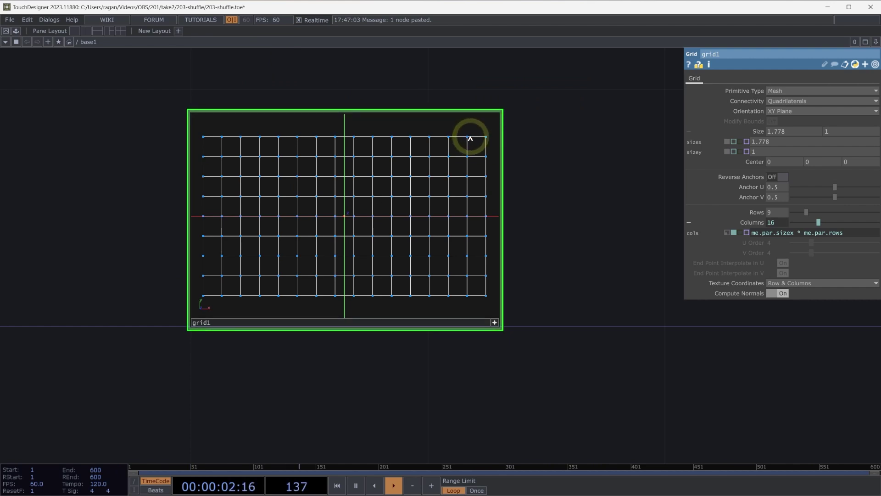
# Move grid1 toward the upper left of the view and reactivate its preview
pyautogui.moveTo(543, 300); pyautogui.dragTo(478, 297)
pyautogui.moveTo(533, 319); pyautogui.dragTo(506, 281)
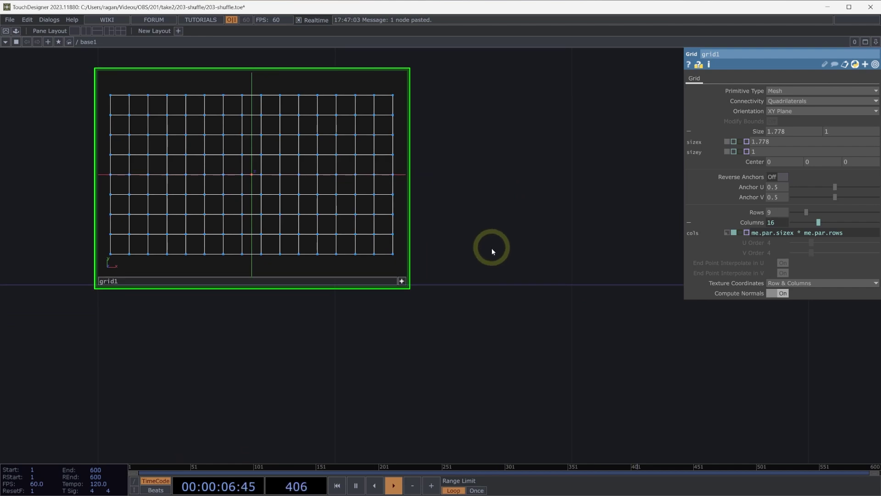
pyautogui.click(401, 280)
pyautogui.scroll(-3, 422, 275)
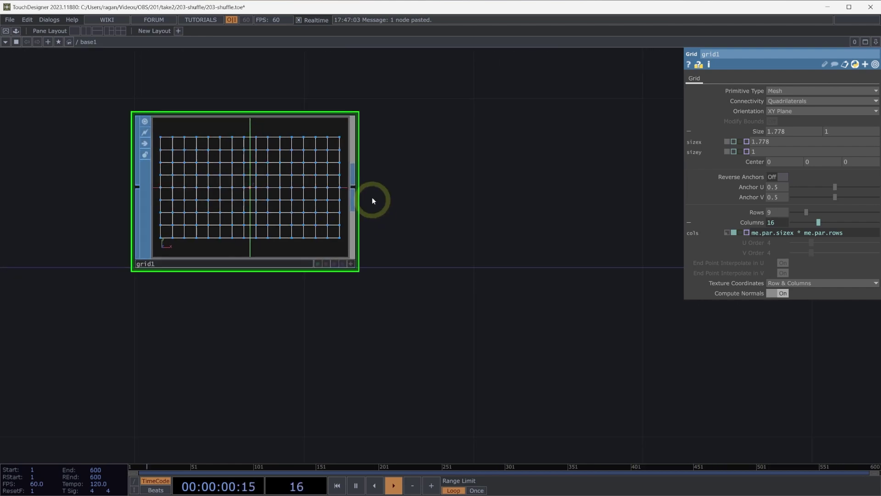
# Add a Point SOP, point1, after grid1 with Keep Texture set to Add Texture
pyautogui.rightClick(353, 187)
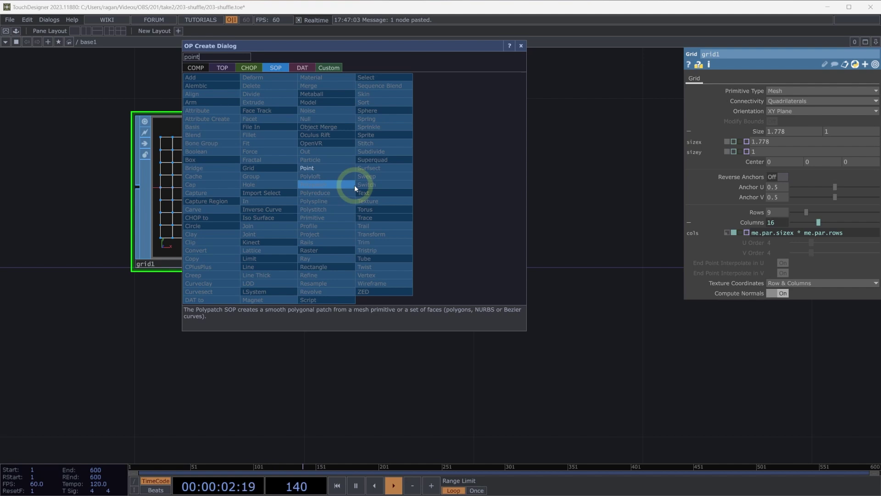
pyautogui.click(328, 167)
pyautogui.click(599, 164)
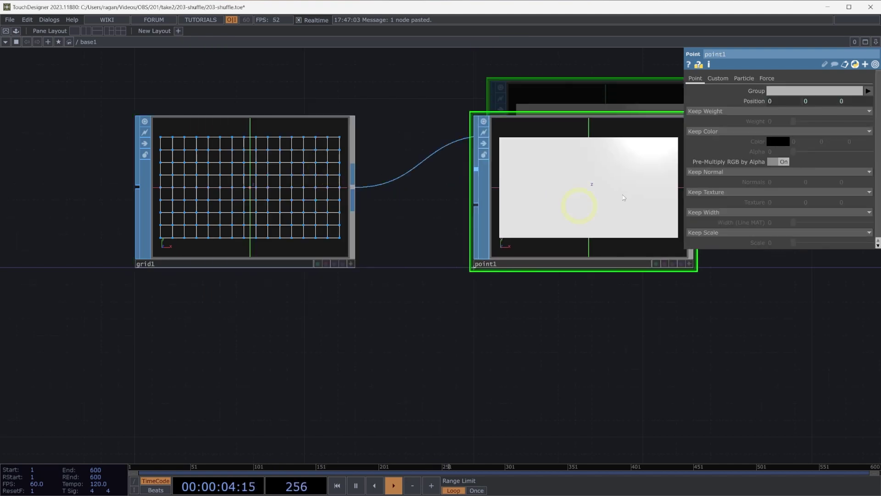
pyautogui.click(706, 211)
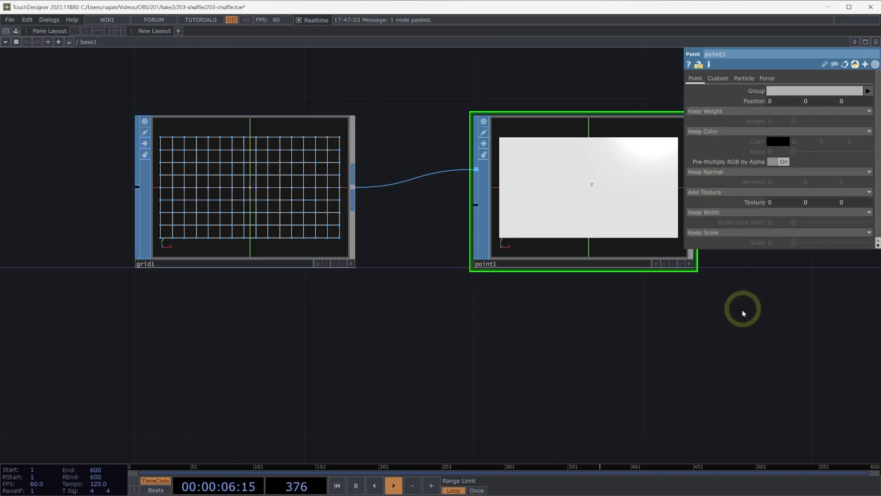
pyautogui.moveTo(741, 309); pyautogui.dragTo(464, 312)
pyautogui.scroll(-2, 429, 179)
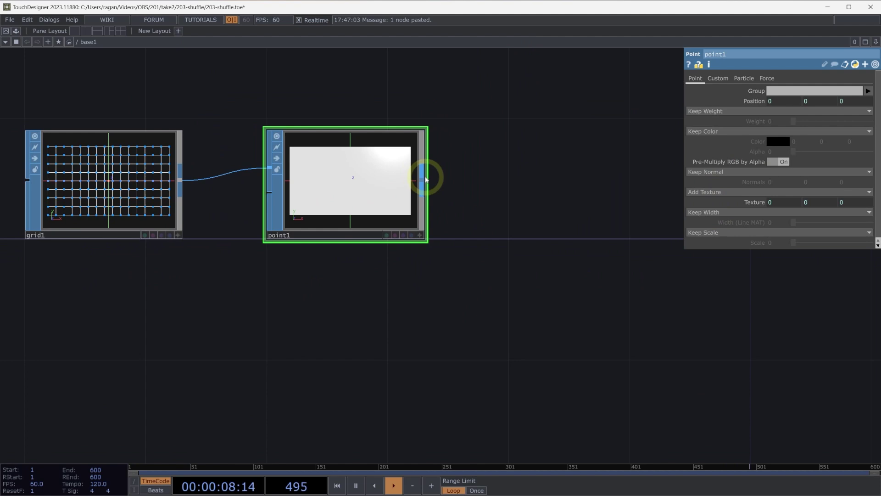
# Append a Null, null1, after point1 and line it up beside point1
pyautogui.rightClick(425, 179)
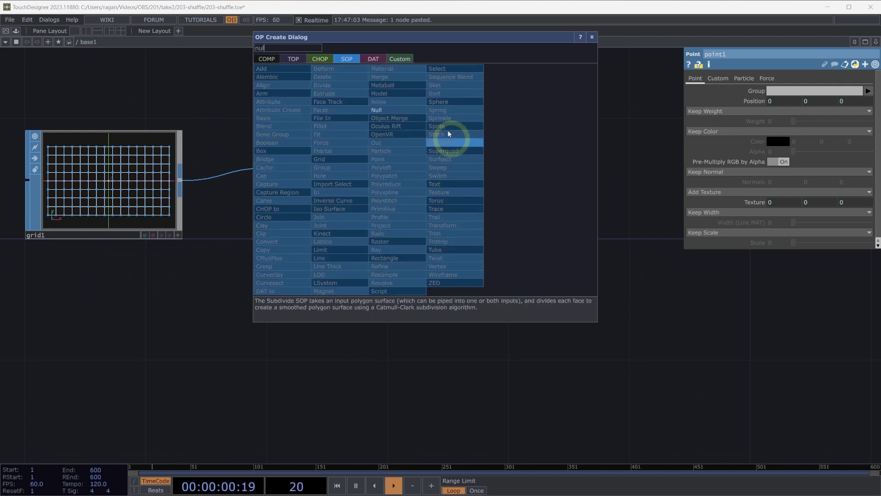
pyautogui.click(395, 109)
pyautogui.click(604, 146)
pyautogui.moveTo(604, 146); pyautogui.dragTo(587, 185)
pyautogui.moveTo(560, 252); pyautogui.dragTo(566, 192)
# Add a SOP to CHOP, sopto1, after null1 and activate its graph preview
pyautogui.rightClick(672, 123)
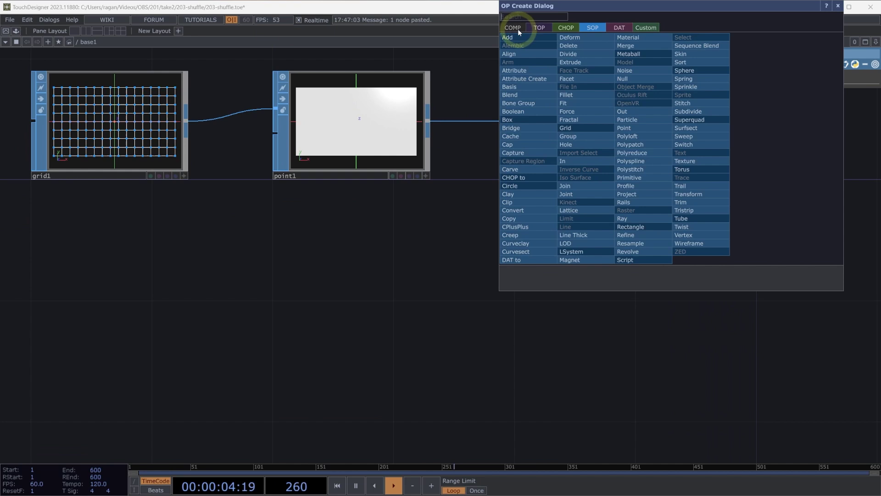
pyautogui.click(565, 27)
pyautogui.click(530, 45)
pyautogui.click(139, 360)
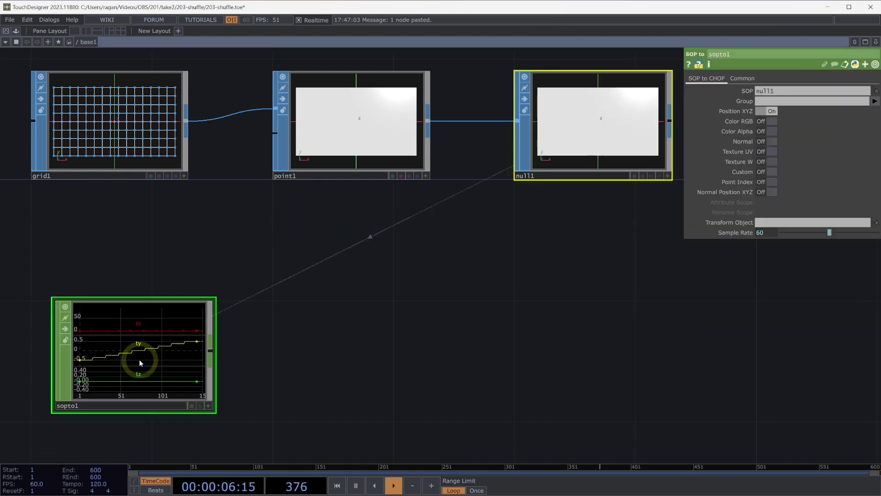
pyautogui.moveTo(136, 381); pyautogui.dragTo(114, 392)
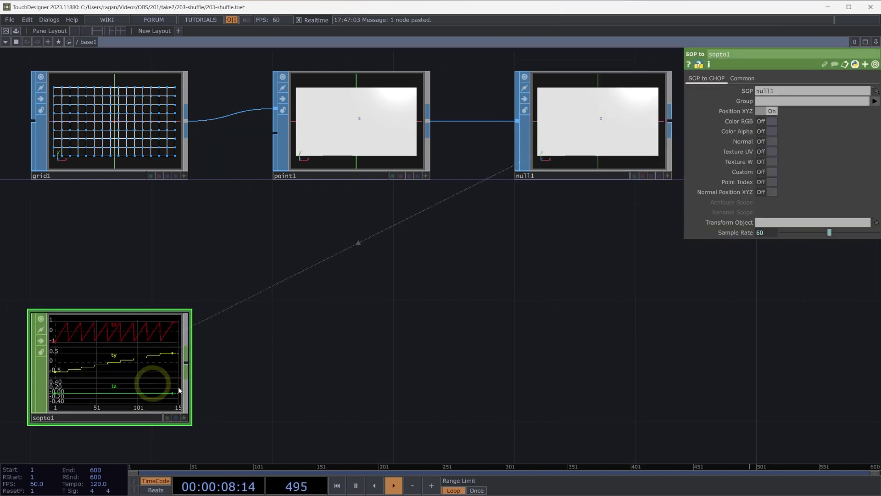
pyautogui.scroll(5, 178, 386)
pyautogui.moveTo(503, 377); pyautogui.dragTo(572, 310)
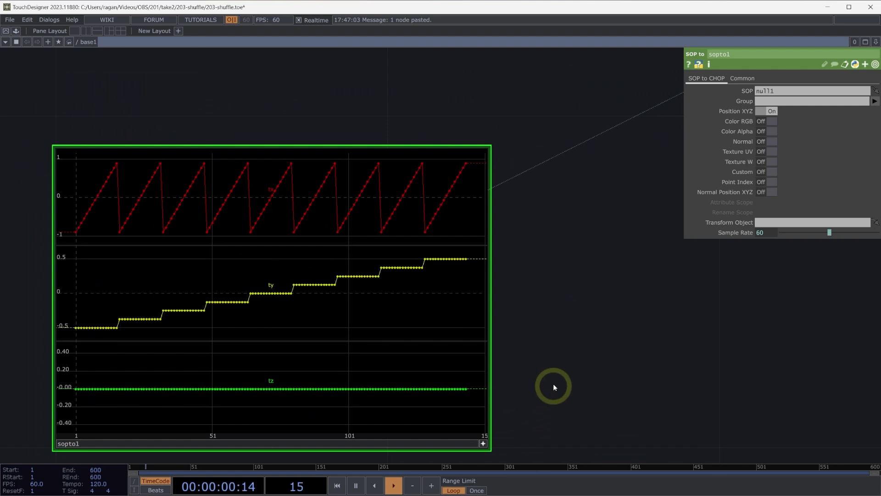
pyautogui.moveTo(555, 386); pyautogui.dragTo(554, 354)
pyautogui.click(484, 411)
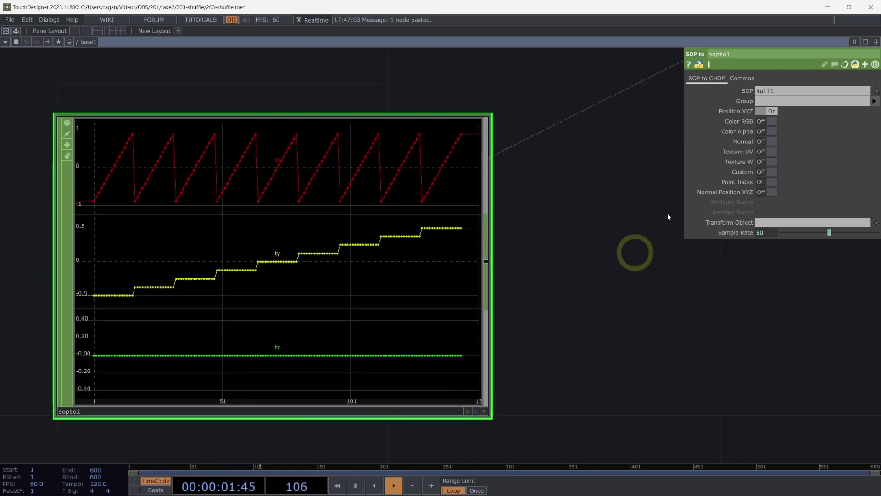
# Turn sopto1's Position XYZ off and Texture UV on, then check point1's settings
pyautogui.click(772, 114)
pyautogui.click(764, 154)
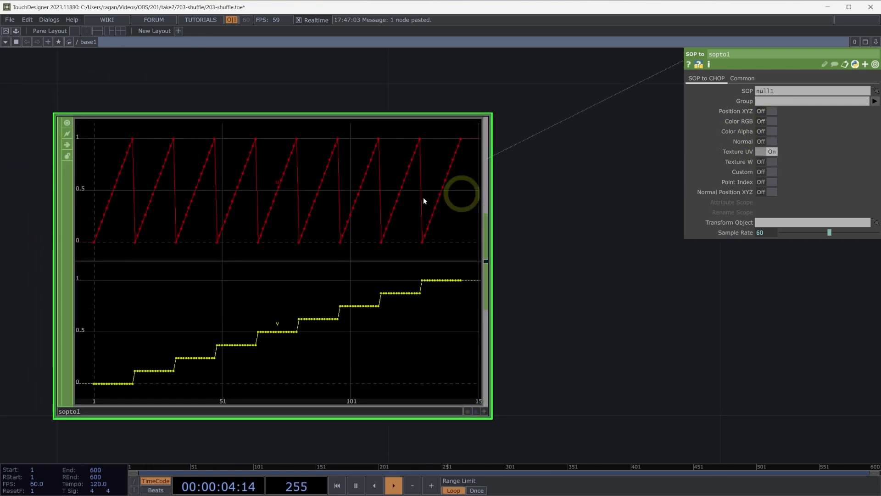
pyautogui.scroll(-3, 422, 196)
pyautogui.moveTo(548, 196); pyautogui.dragTo(332, 306)
pyautogui.scroll(-2, 402, 184)
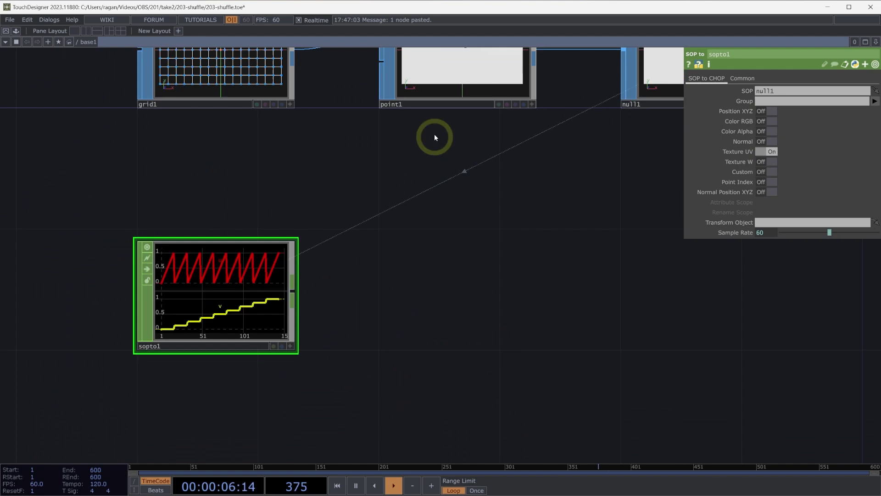
pyautogui.click(488, 94)
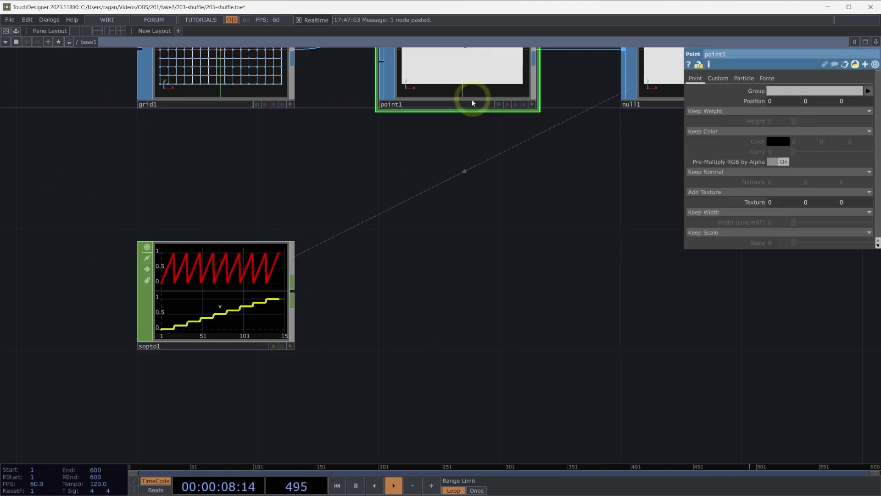
pyautogui.moveTo(486, 195); pyautogui.dragTo(545, 180)
pyautogui.scroll(3, 344, 263)
pyautogui.moveTo(398, 271); pyautogui.dragTo(375, 218)
pyautogui.moveTo(419, 280); pyautogui.dragTo(419, 255)
pyautogui.scroll(-3, 402, 254)
# Add a Movie File In TOP, moviefilein1, below sopto1
pyautogui.press('Tab')
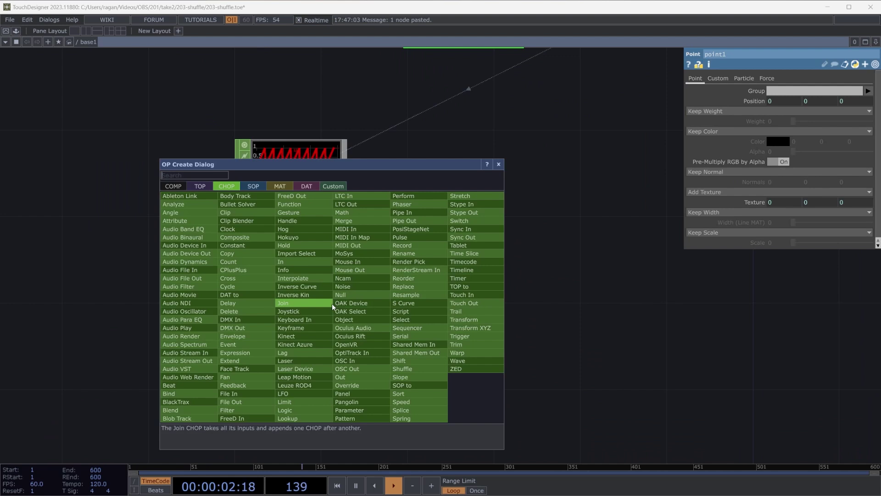
pyautogui.write('mo')
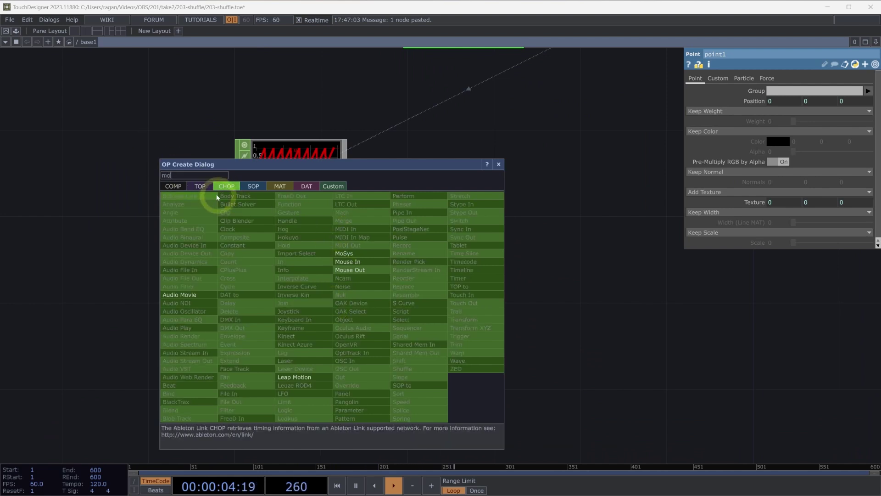
pyautogui.click(199, 185)
pyautogui.click(255, 409)
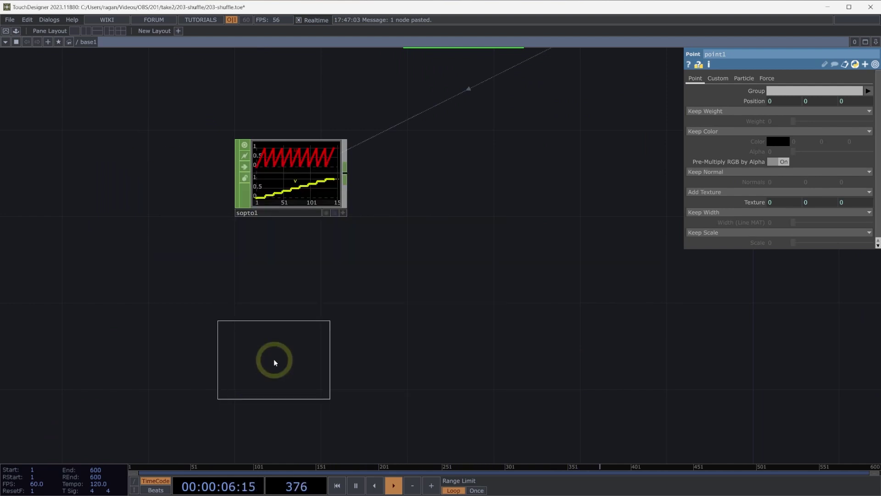
pyautogui.click(292, 354)
pyautogui.moveTo(291, 351); pyautogui.dragTo(290, 360)
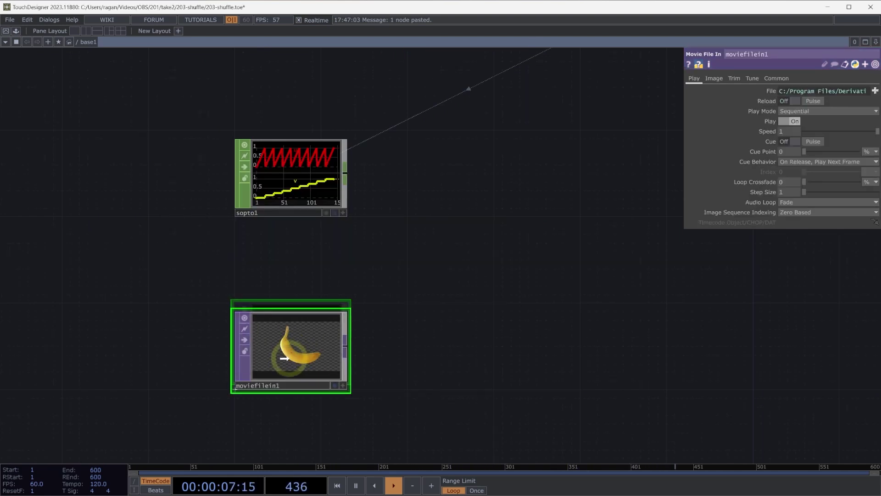
# Load the Trillium.jpg sample image into moviefilein1
pyautogui.click(875, 91)
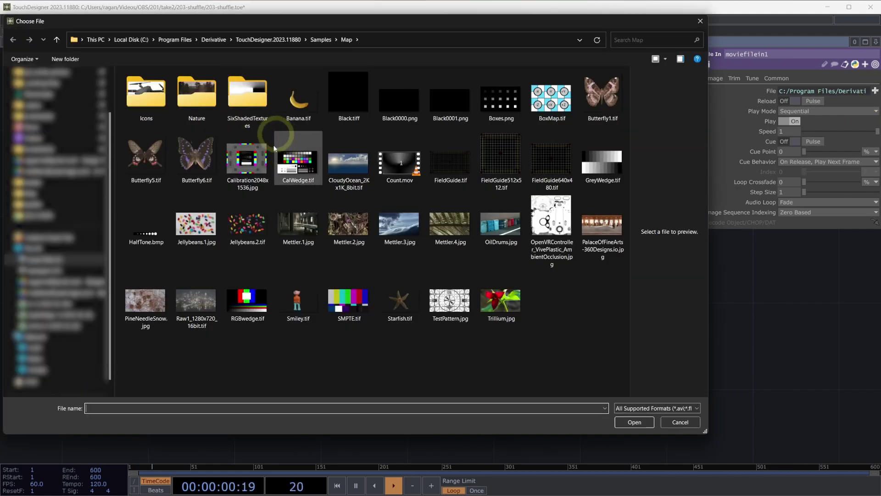
pyautogui.click(489, 299)
pyautogui.click(634, 422)
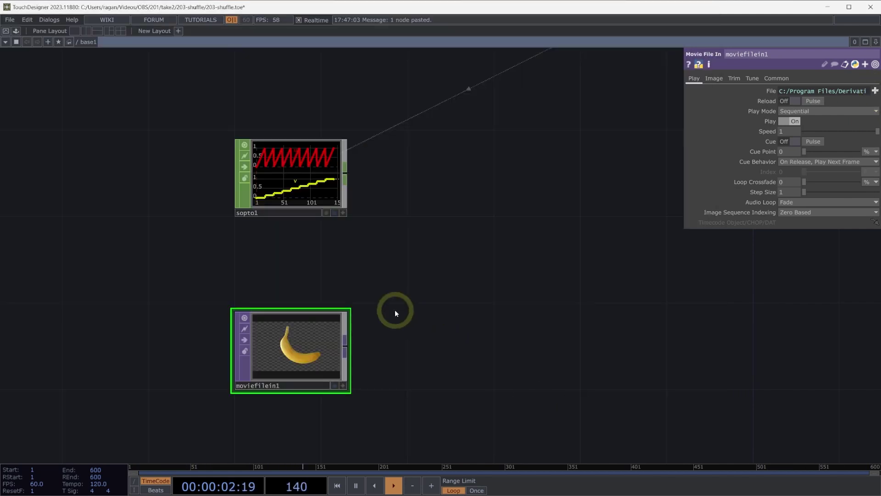
# Append null2 after moviefilein1 and add a TOP to CHOP, topto1, above it
pyautogui.hotkey('alt', 'n')
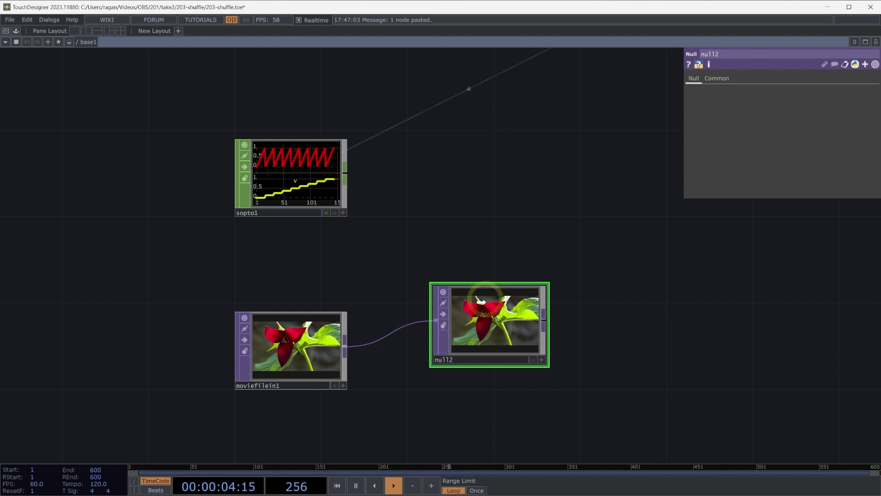
pyautogui.moveTo(480, 299); pyautogui.dragTo(449, 325)
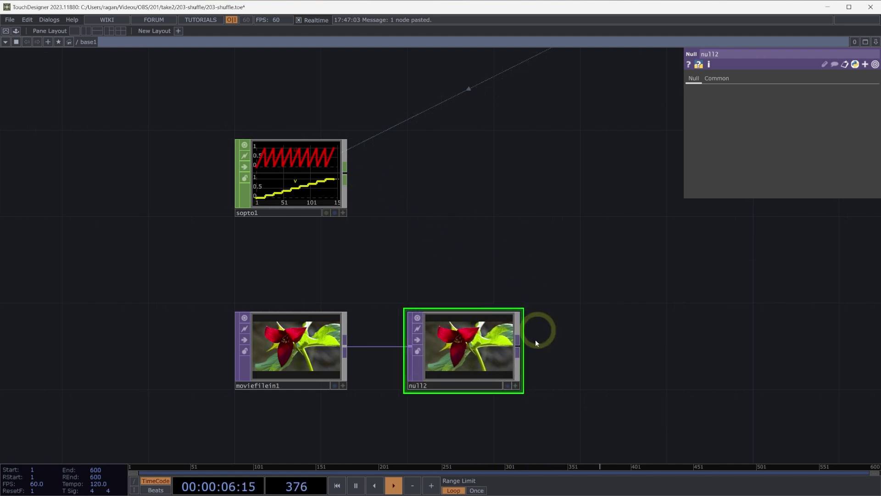
pyautogui.press('Tab')
pyautogui.click(421, 229)
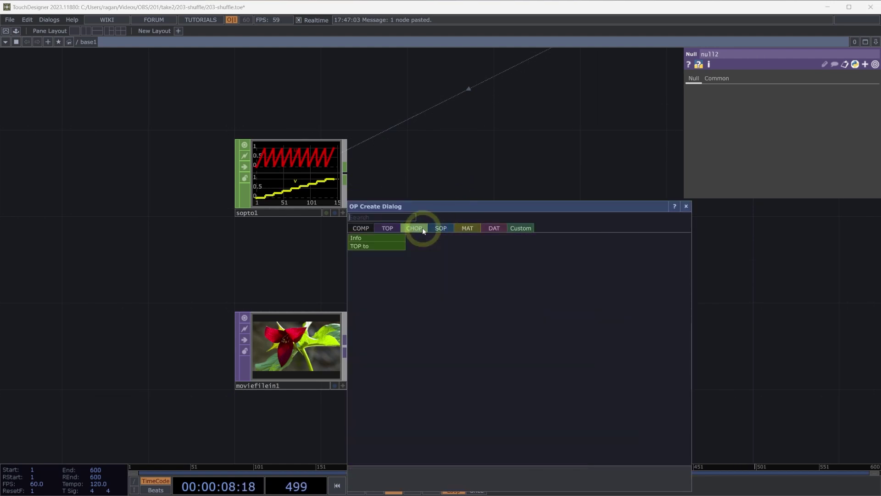
pyautogui.click(383, 246)
pyautogui.click(470, 158)
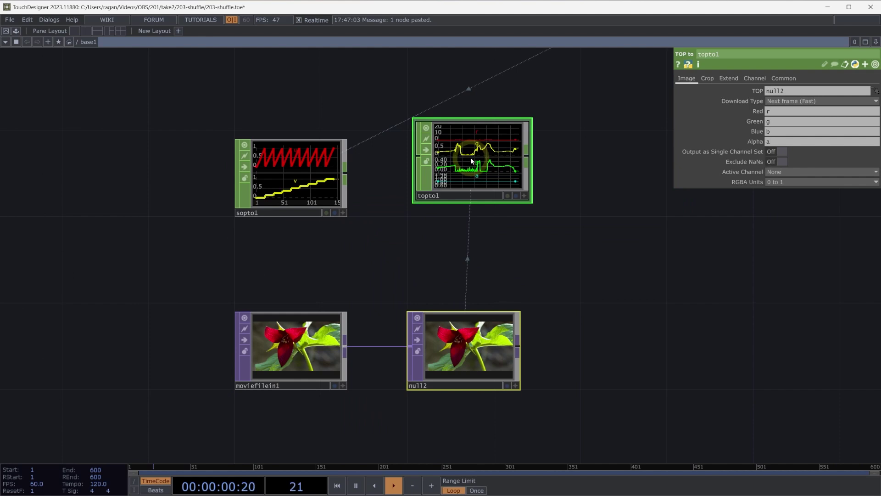
pyautogui.moveTo(470, 158); pyautogui.dragTo(461, 166)
pyautogui.hotkey('ctrl', 'z')
pyautogui.scroll(5, 452, 196)
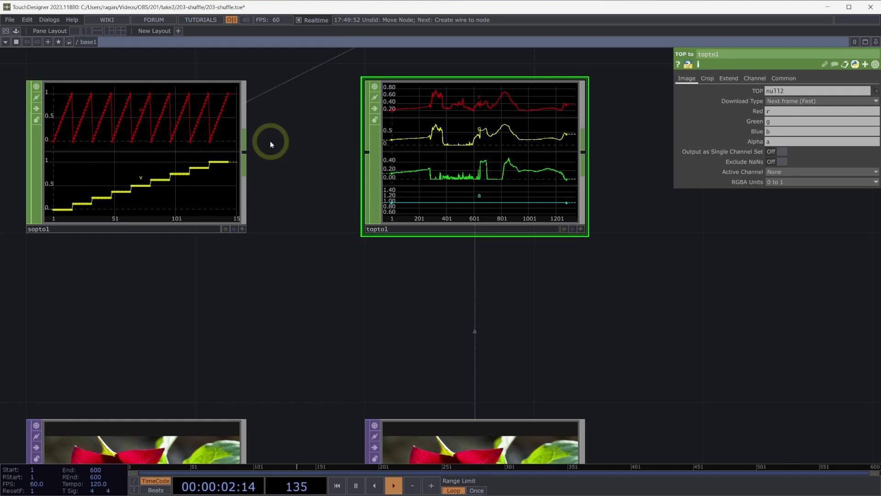
# Wire sopto1 into topto1 so it samples the image as r, g, b only, and make its viewer active
pyautogui.moveTo(247, 151); pyautogui.dragTo(367, 152)
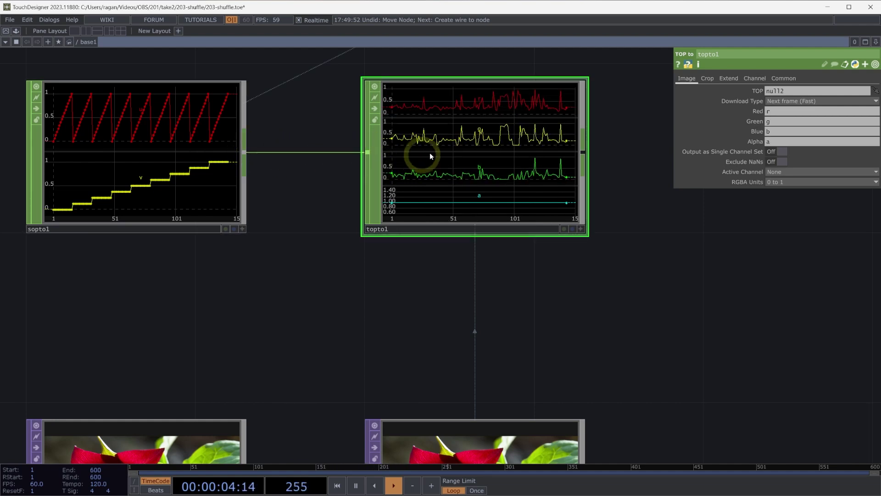
pyautogui.scroll(-3, 458, 159)
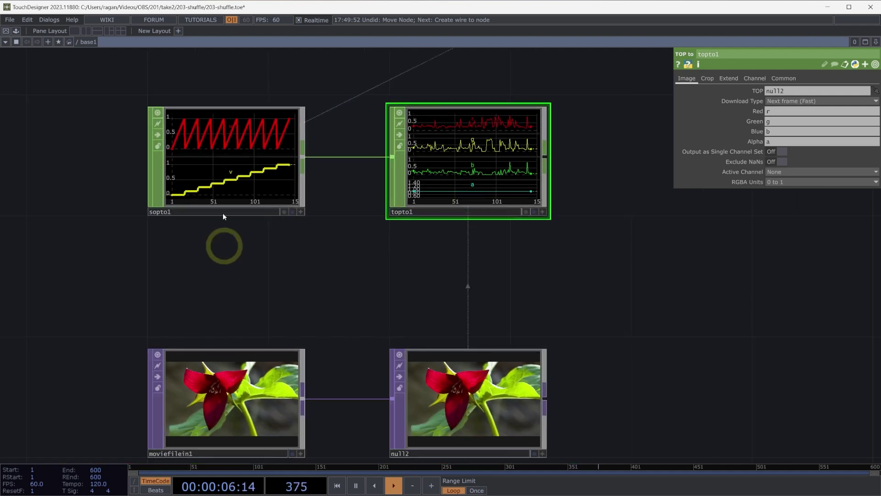
pyautogui.scroll(-2, 222, 213)
pyautogui.scroll(-3, 364, 133)
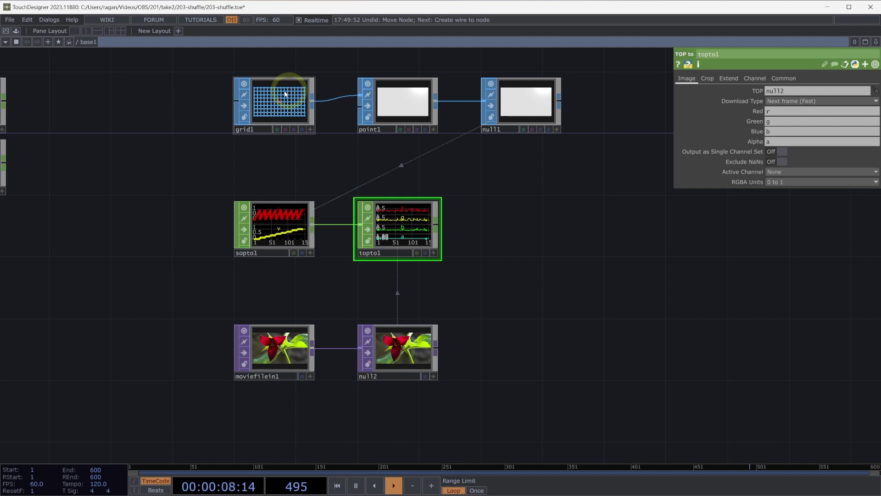
pyautogui.scroll(2, 314, 170)
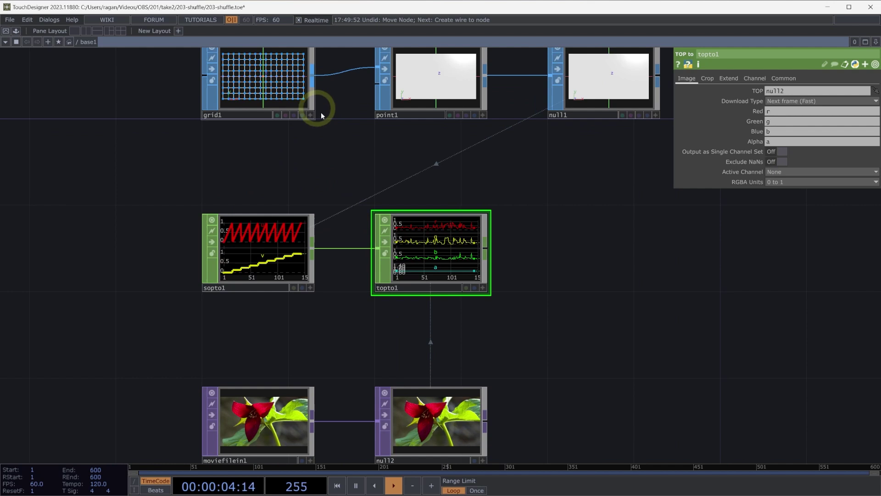
pyautogui.scroll(2, 468, 266)
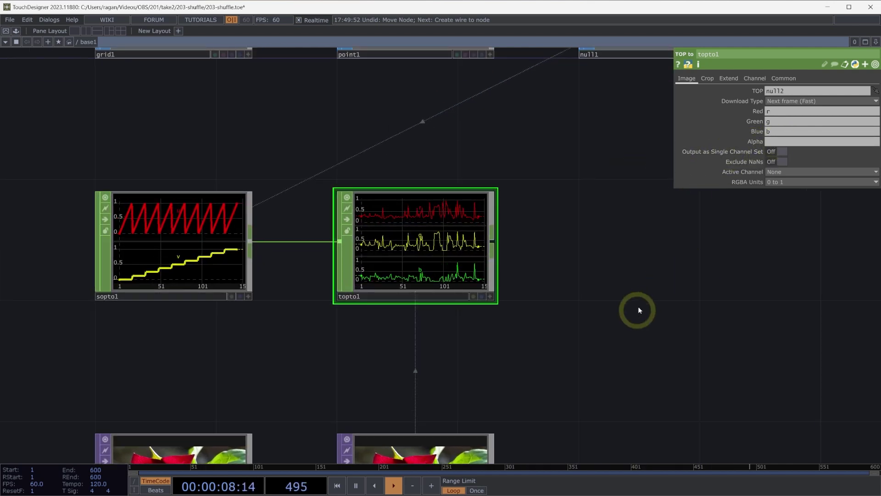
pyautogui.scroll(2, 428, 245)
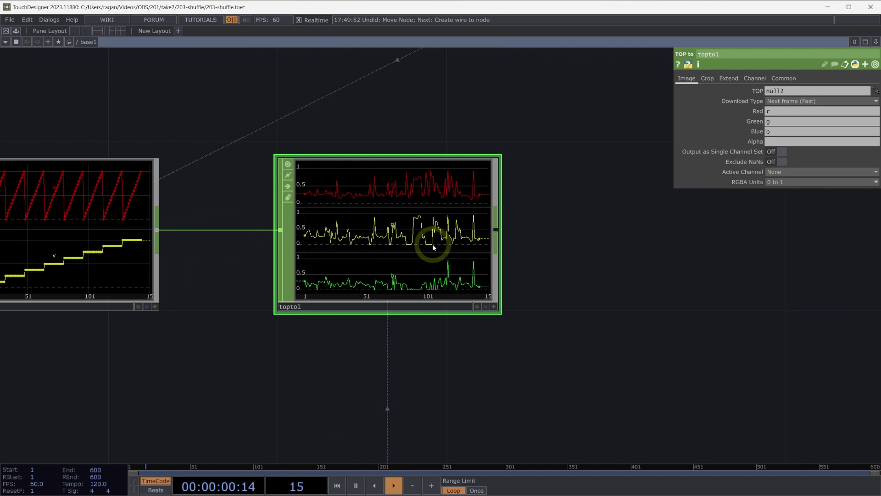
pyautogui.scroll(2, 438, 237)
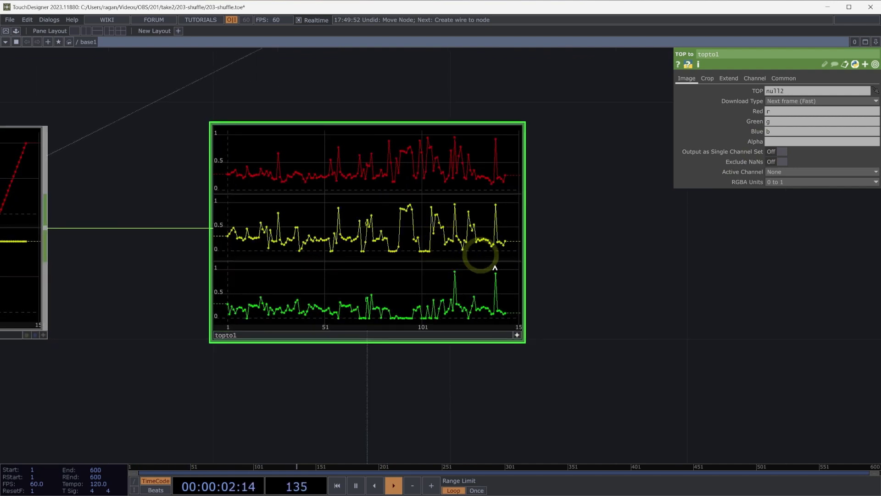
pyautogui.click(518, 336)
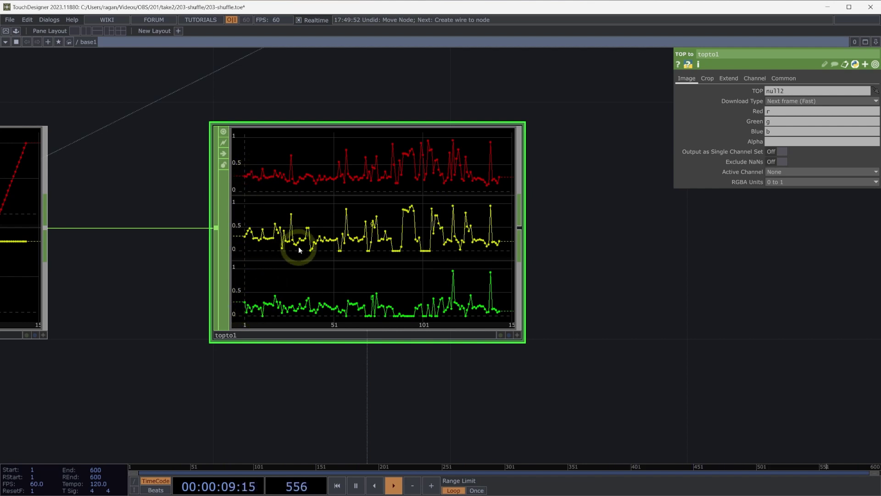
pyautogui.scroll(-1, 375, 243)
pyautogui.scroll(-3, 376, 243)
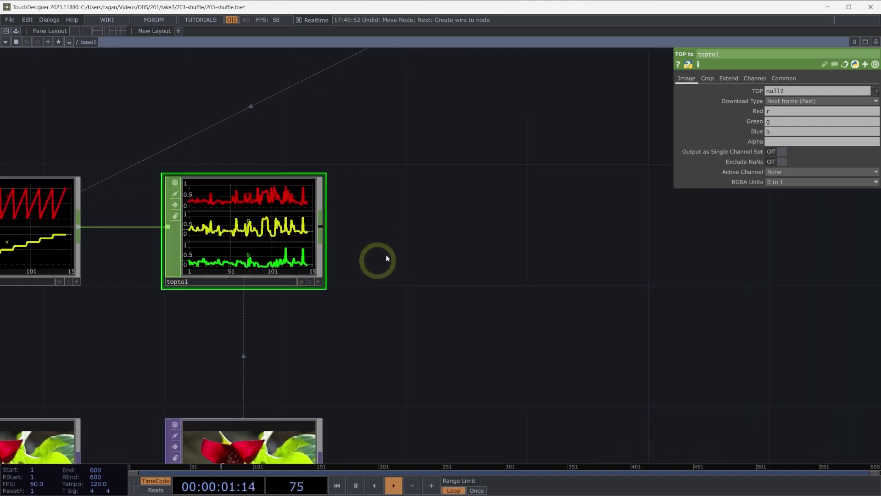
# Add a Shuffle CHOP, shuffle8, to the right of topto1
pyautogui.press('Tab')
pyautogui.write('shuf')
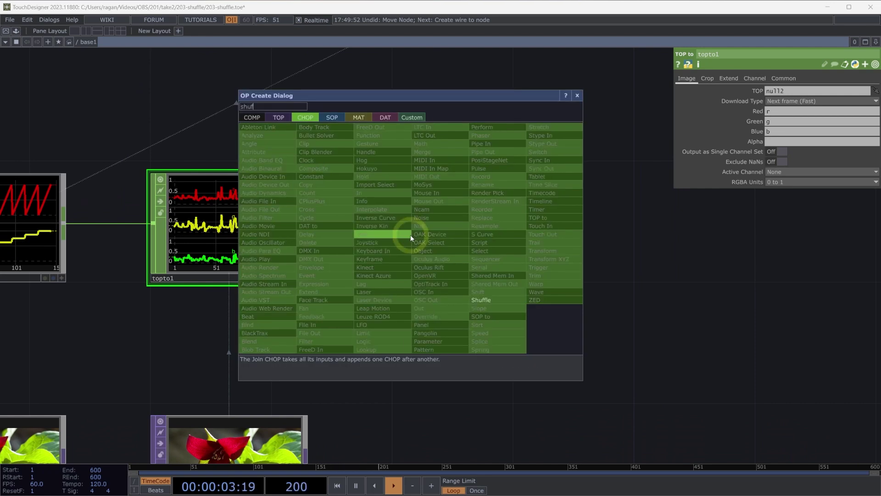
pyautogui.click(499, 299)
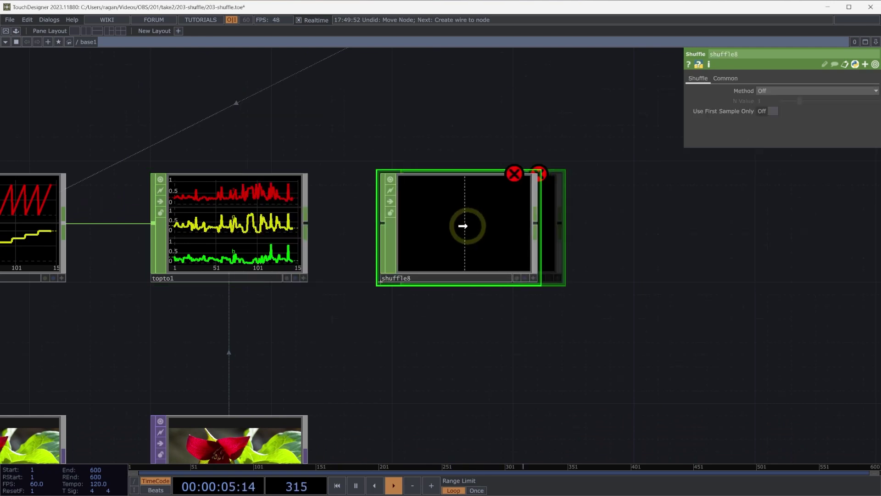
pyautogui.click(473, 228)
# Wire topto1 into shuffle8 and bring up its Method choices
pyautogui.click(306, 223)
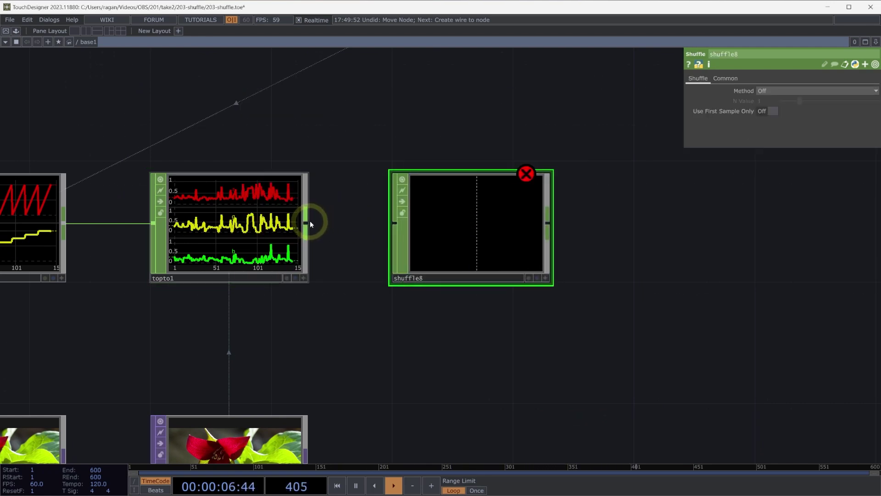
pyautogui.click(395, 223)
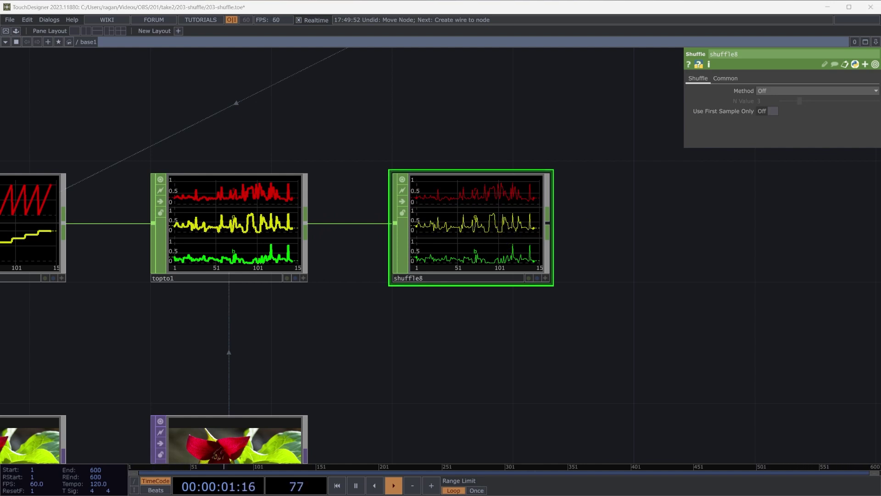
pyautogui.click(798, 91)
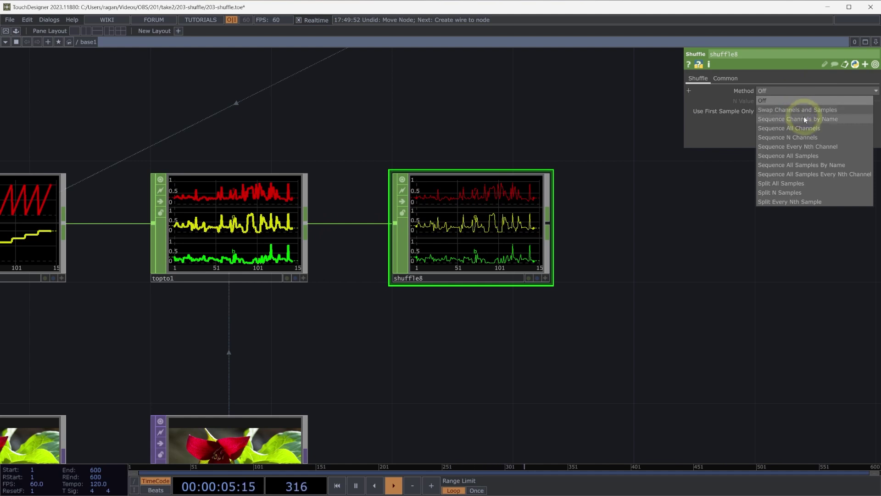
pyautogui.click(806, 128)
pyautogui.scroll(3, 466, 178)
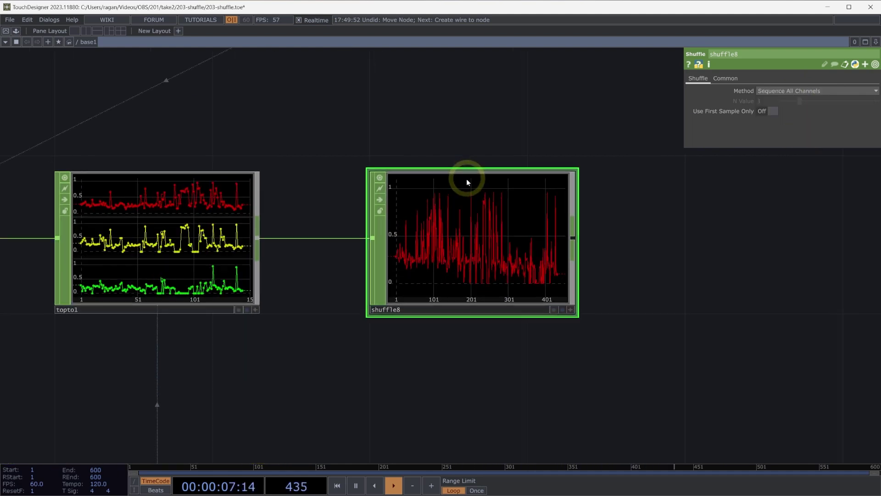
pyautogui.scroll(3, 457, 239)
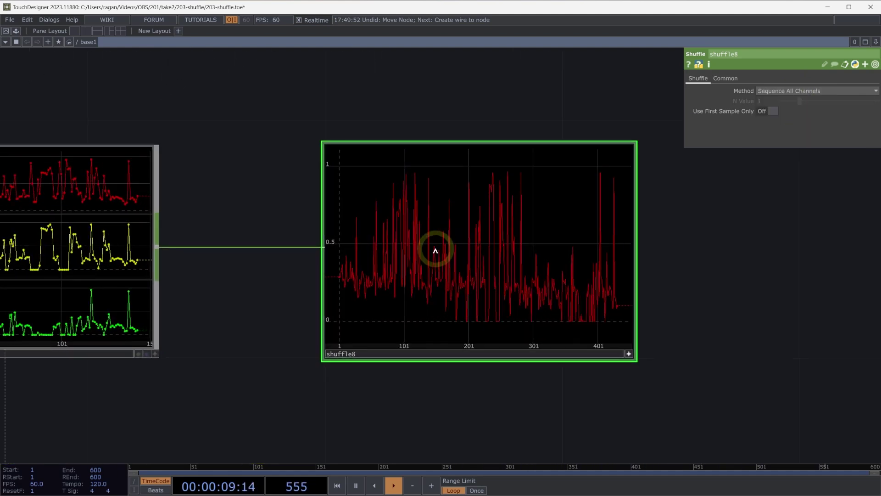
pyautogui.moveTo(387, 269); pyautogui.dragTo(391, 234, button='middle')
pyautogui.moveTo(391, 234); pyautogui.dragTo(588, 246)
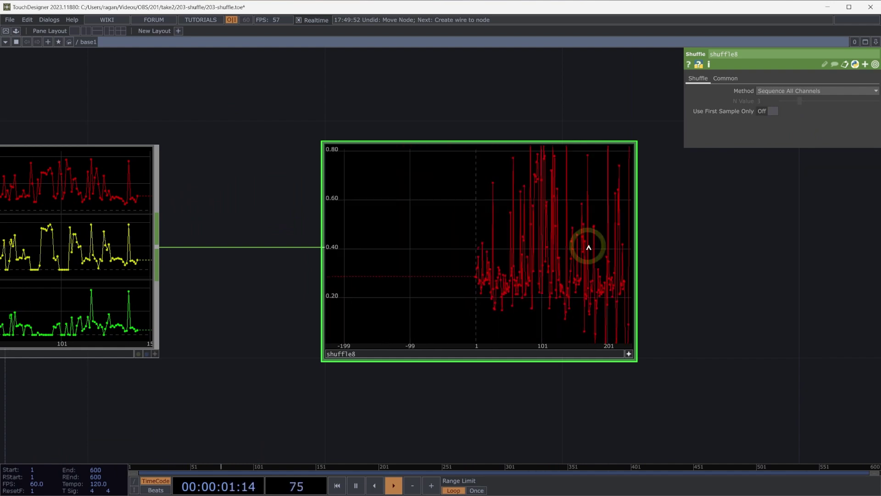
pyautogui.moveTo(523, 269); pyautogui.dragTo(880, 225, button='middle')
pyautogui.moveTo(514, 242); pyautogui.dragTo(375, 248, button='middle')
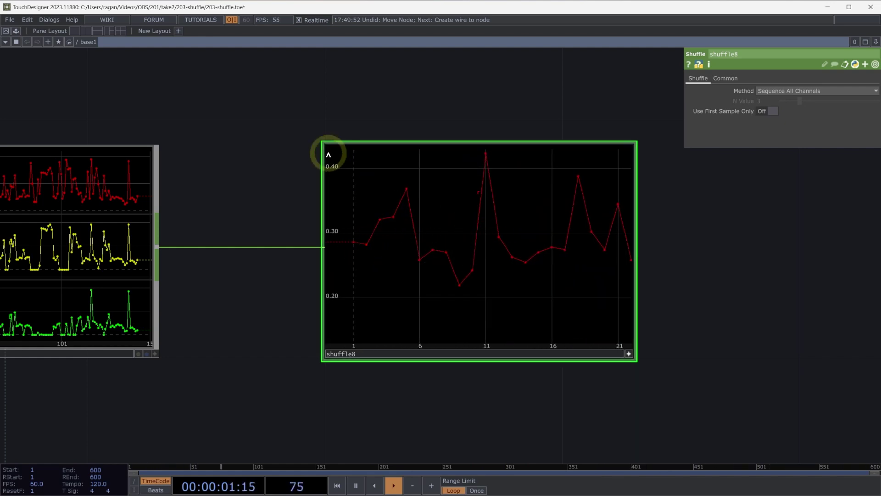
pyautogui.moveTo(265, 99); pyautogui.dragTo(421, 101)
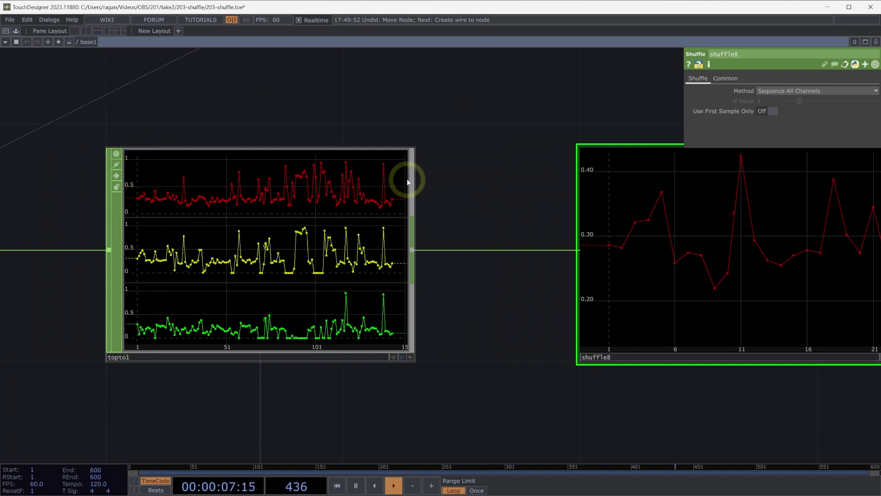
pyautogui.press('h')
pyautogui.moveTo(614, 370); pyautogui.dragTo(432, 357)
pyautogui.scroll(-5, 433, 357)
pyautogui.click(569, 350)
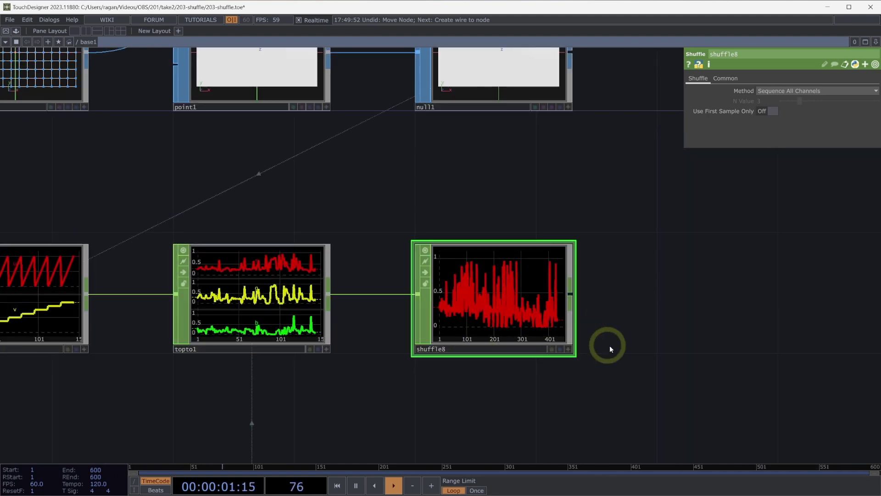
pyautogui.moveTo(609, 345); pyautogui.dragTo(500, 259)
pyautogui.scroll(-2, 531, 236)
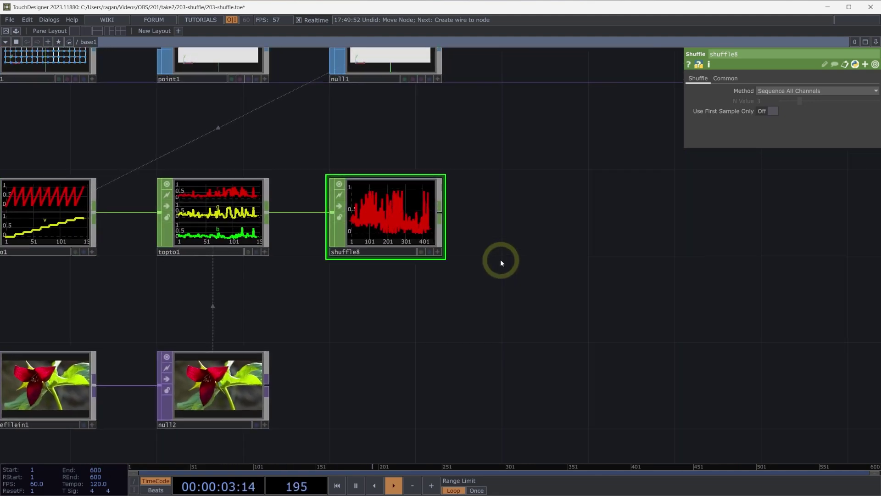
pyautogui.scroll(-2, 478, 234)
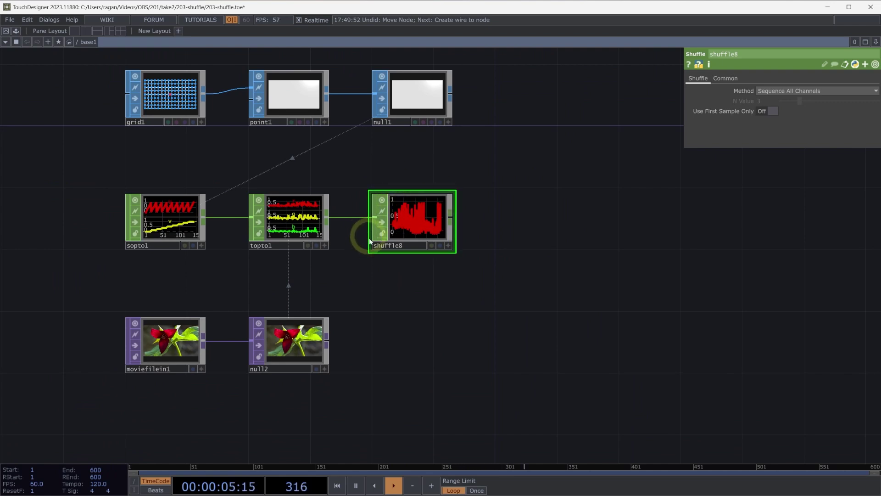
pyautogui.moveTo(366, 248); pyautogui.dragTo(325, 261)
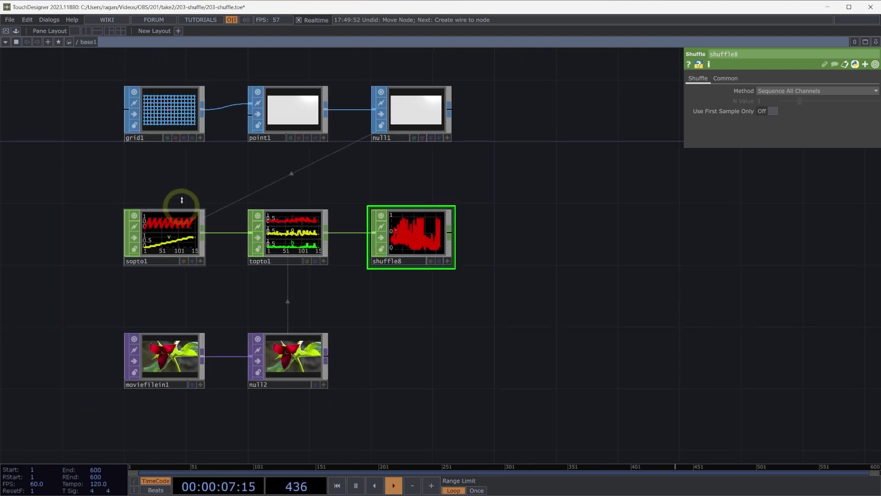